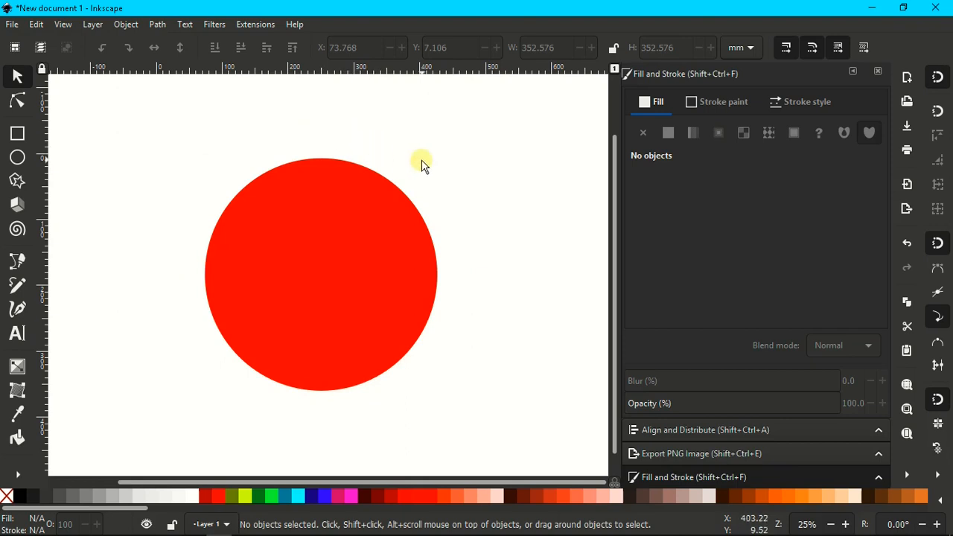
Step: Move the red circle left to an X position of about -14.6 mm, and back right by raising its X value
click(351, 192)
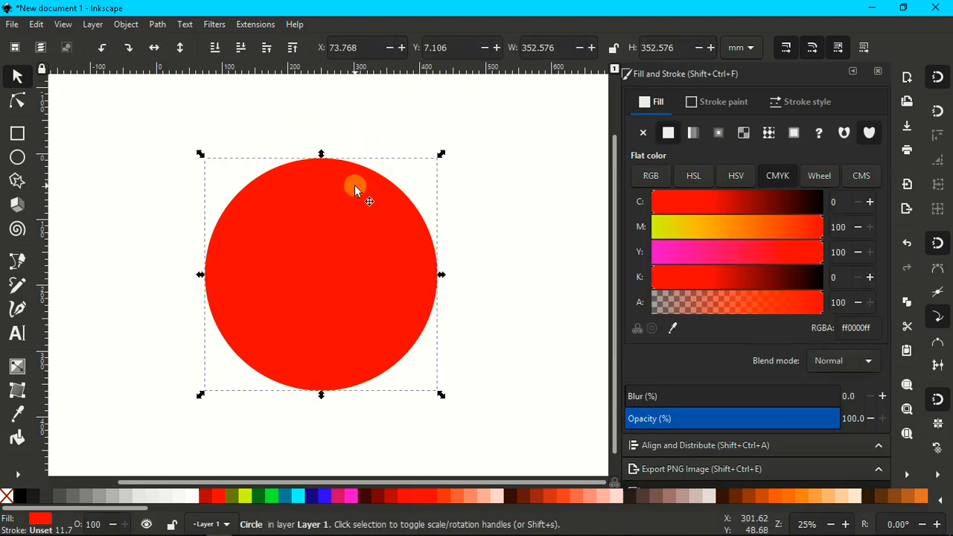
click(386, 49)
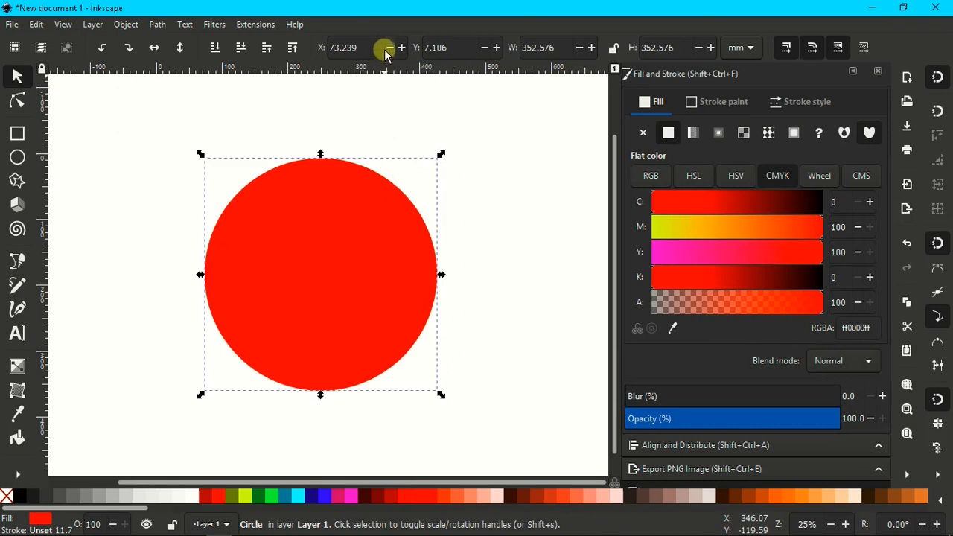
drag(387, 53, 363, 163)
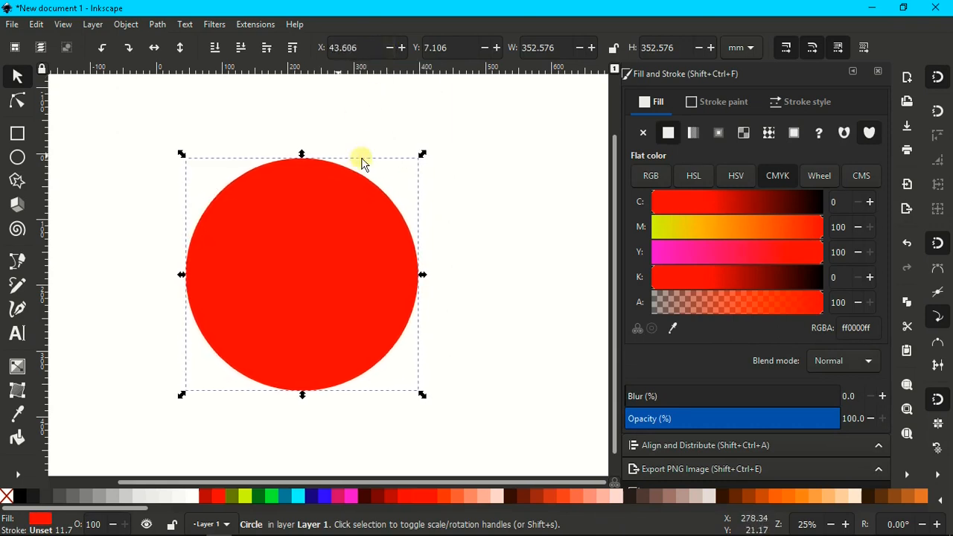
key(Left)
key(Left)
key(Left)
key(Left)
key(Left)
key(Left)
key(Left)
key(Left)
key(Left)
key(Left)
key(Left)
key(Left)
key(Left)
key(Left)
key(Left)
key(Left)
key(Left)
key(Left)
key(Left)
key(Left)
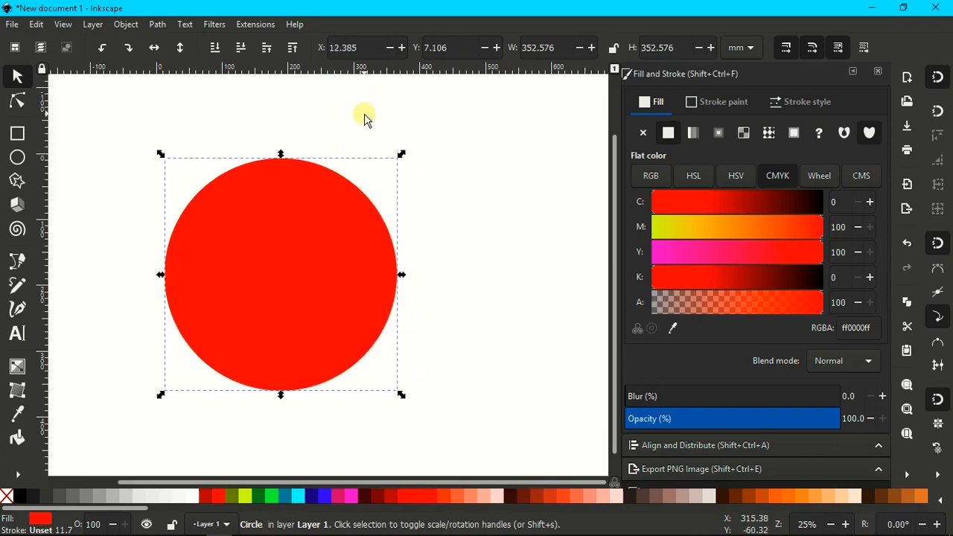
key(Left)
key(Left)
key(Left)
key(Left)
key(Left)
key(Left)
key(Left)
key(Left)
key(Left)
key(Left)
key(Left)
key(Left)
key(Left)
key(Left)
key(Left)
key(Left)
key(Left)
key(Left)
key(Left)
key(Left)
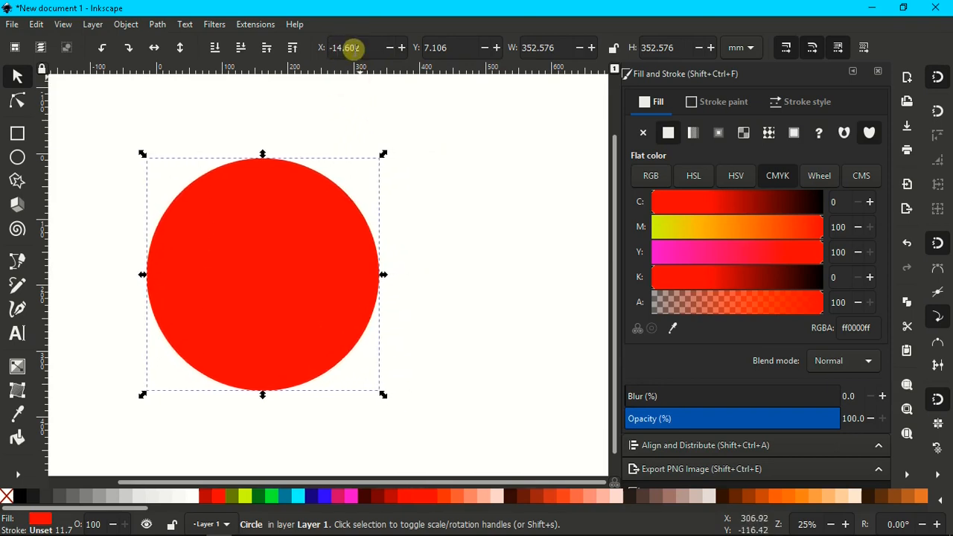
click(402, 48)
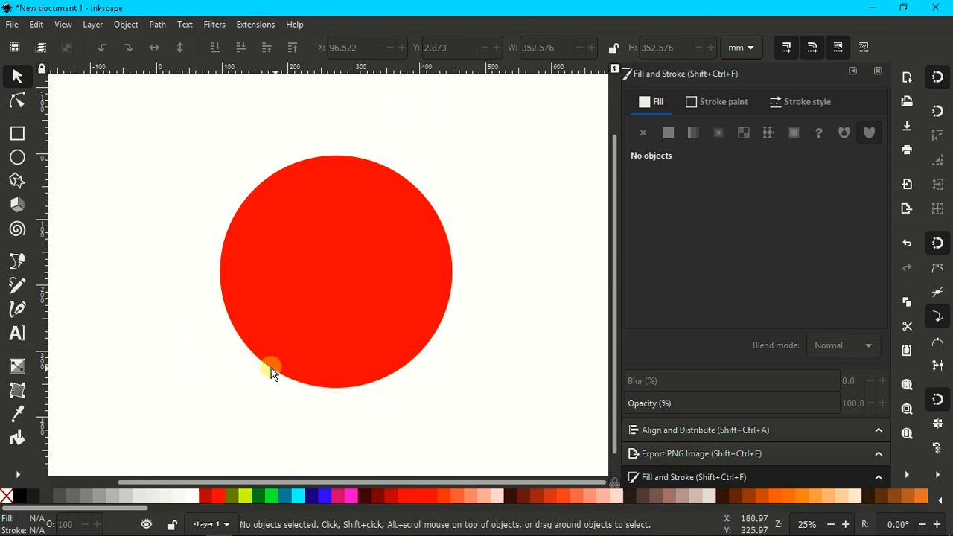
Step: Move the red circle up to a Y position of -66.227 mm and back down to 32.773 mm
click(347, 284)
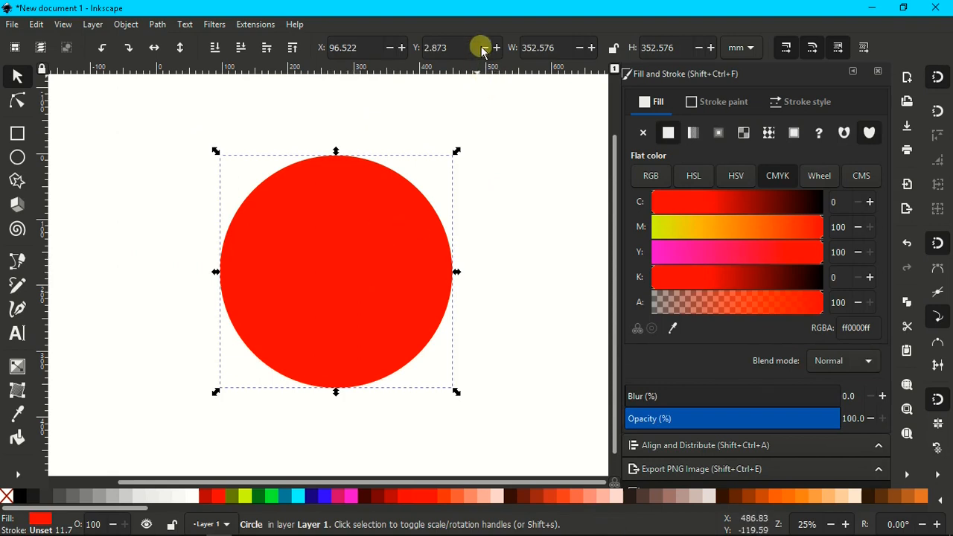
drag(484, 51, 485, 51)
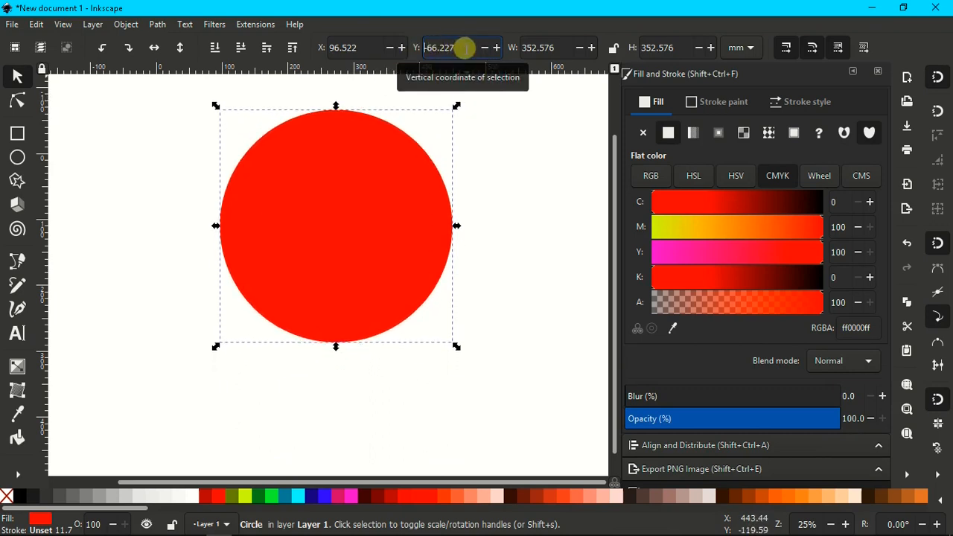
click(496, 49)
click(497, 49)
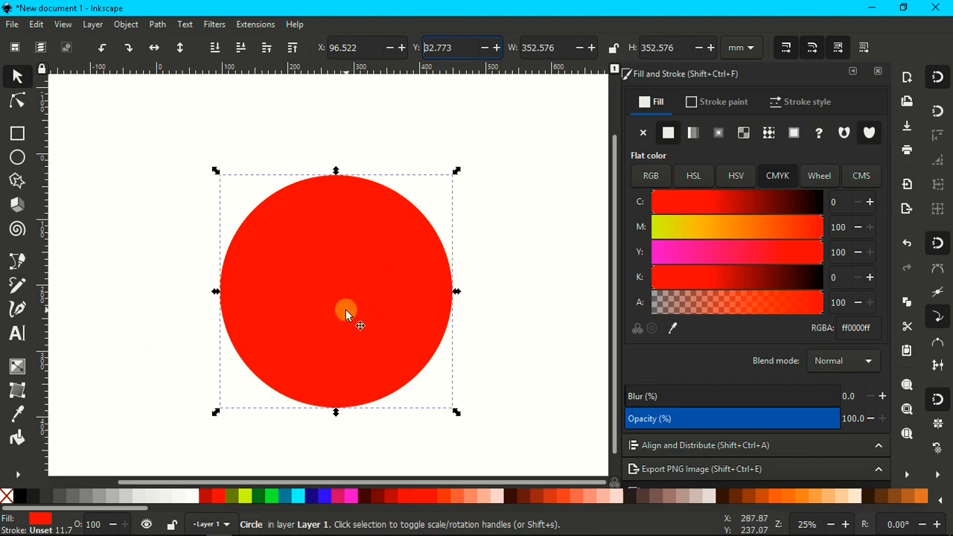
mouse_move(345, 316)
mouse_down()
mouse_move(344, 242)
mouse_move(360, 342)
mouse_move(356, 312)
mouse_move(445, 317)
mouse_move(308, 312)
mouse_move(347, 316)
mouse_up()
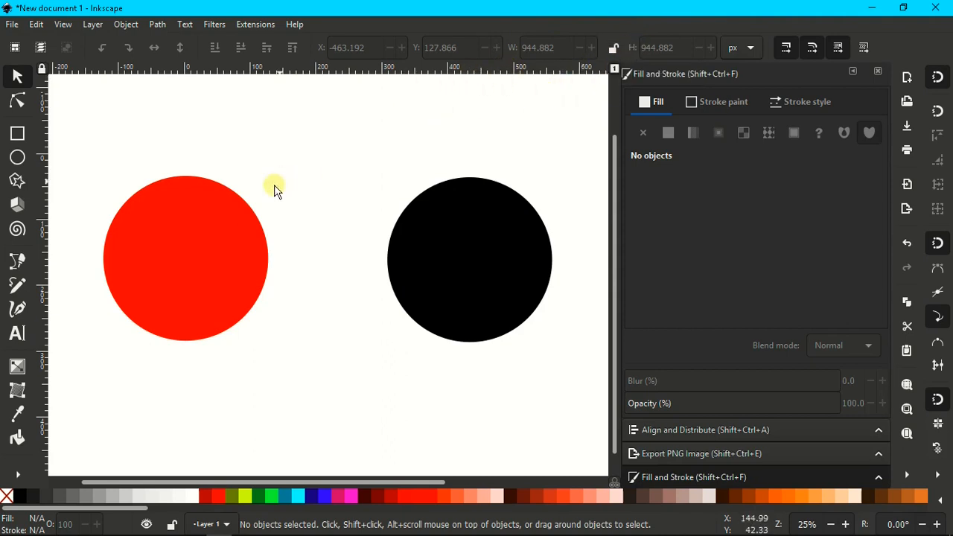
Step: Set the red circle's width to 1200 px without changing its height
click(207, 214)
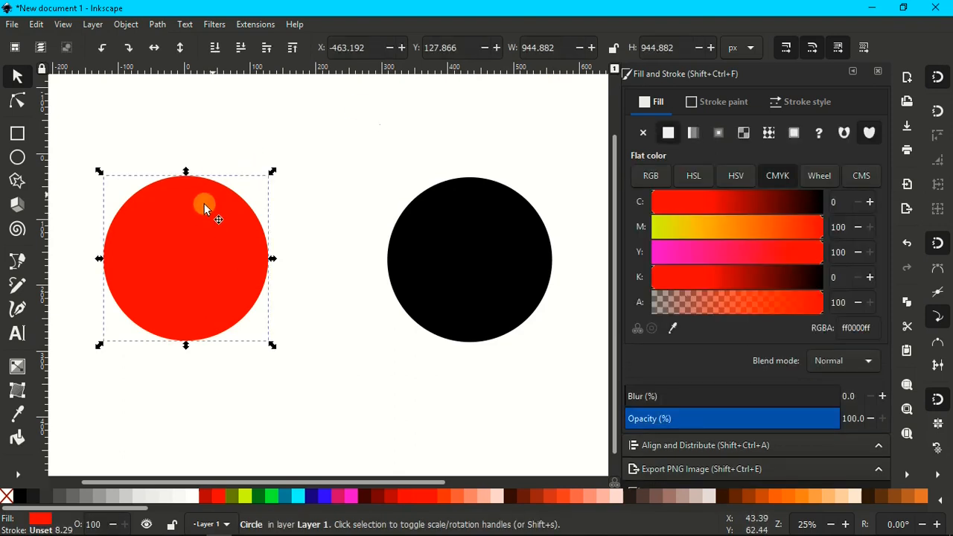
triple_click(537, 46)
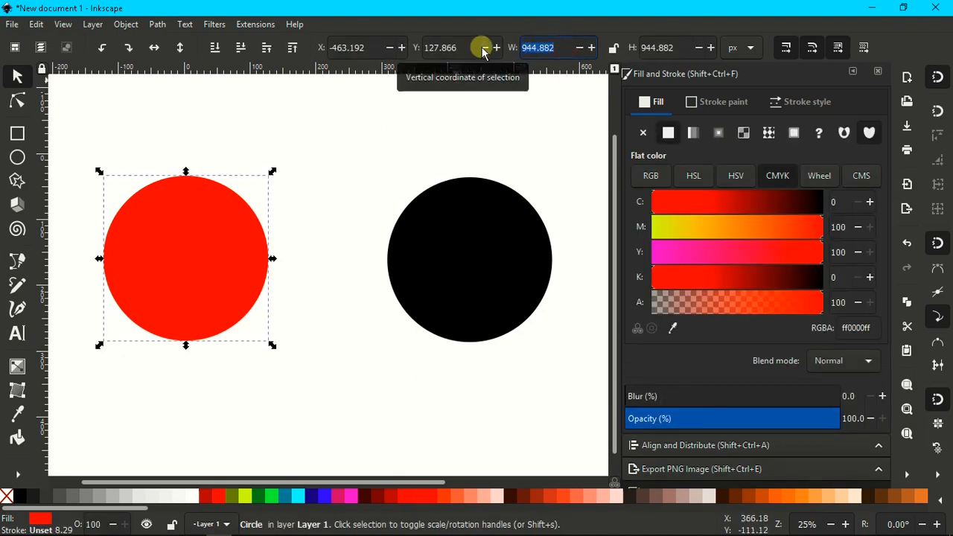
text(1200)
key(Return)
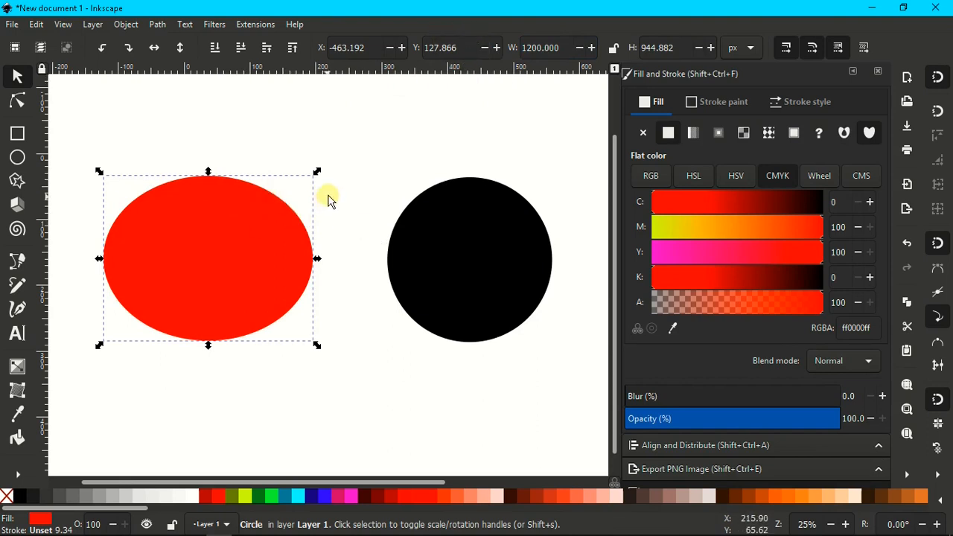
Step: Set the black circle's height to 1200 px without changing its width
click(499, 216)
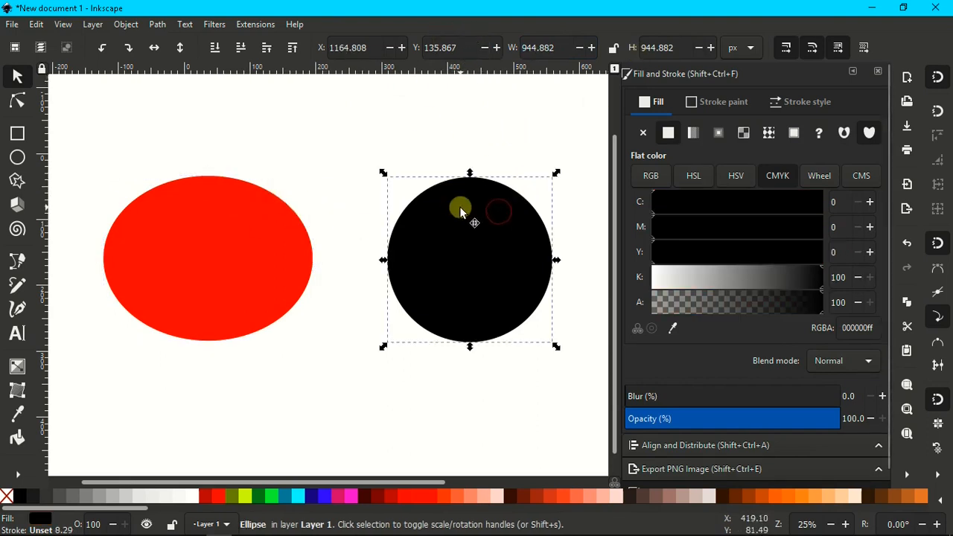
click(672, 47)
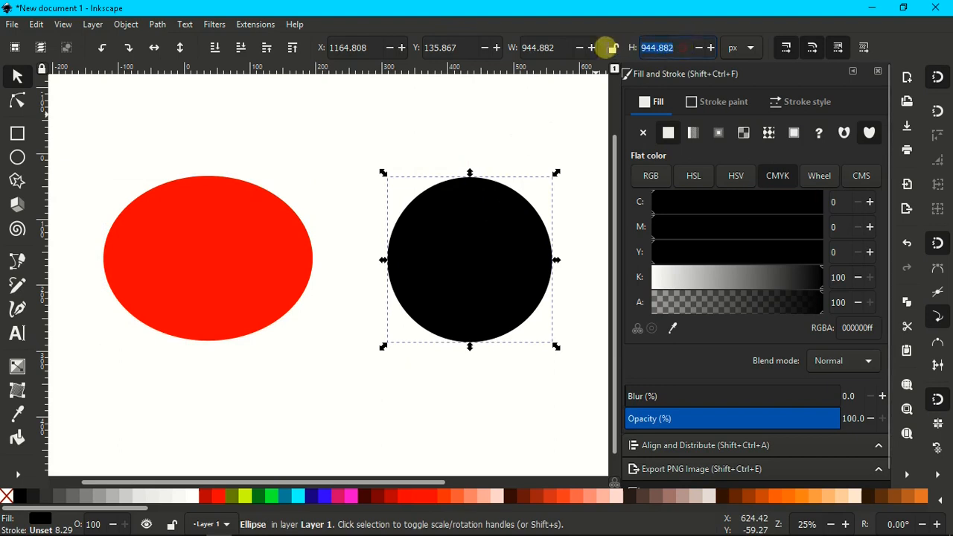
text(1200)
key(Return)
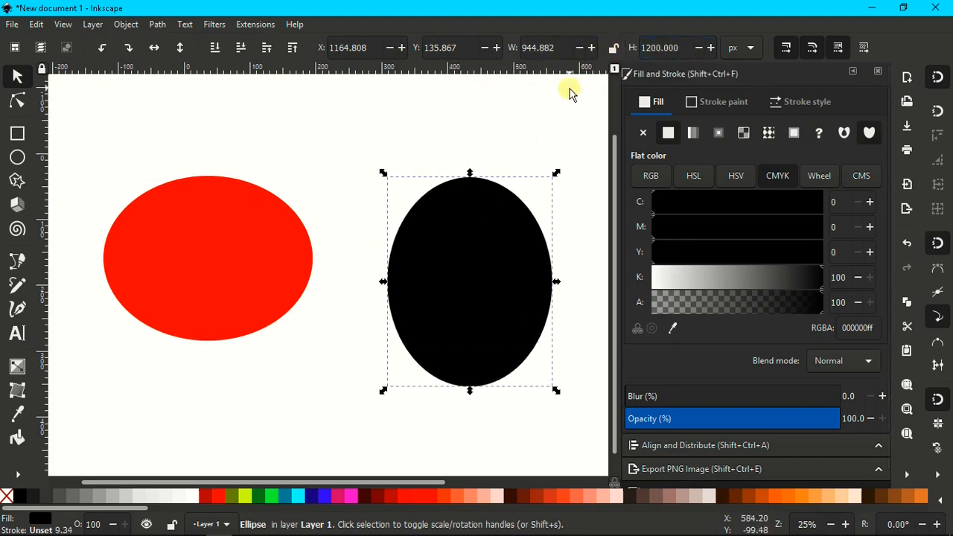
Step: Switch the measurement unit for the selection to millimetres, to centimetres and back to pixels
click(739, 47)
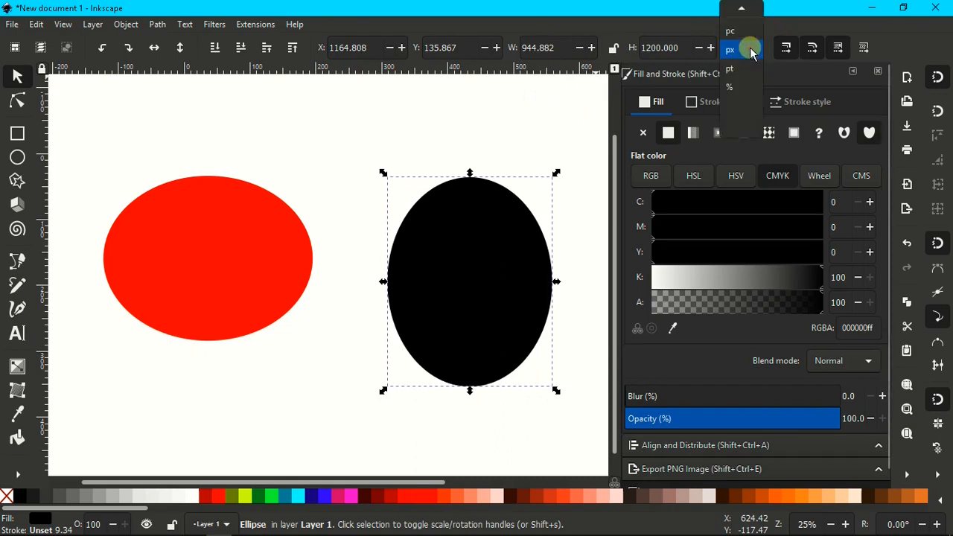
click(738, 33)
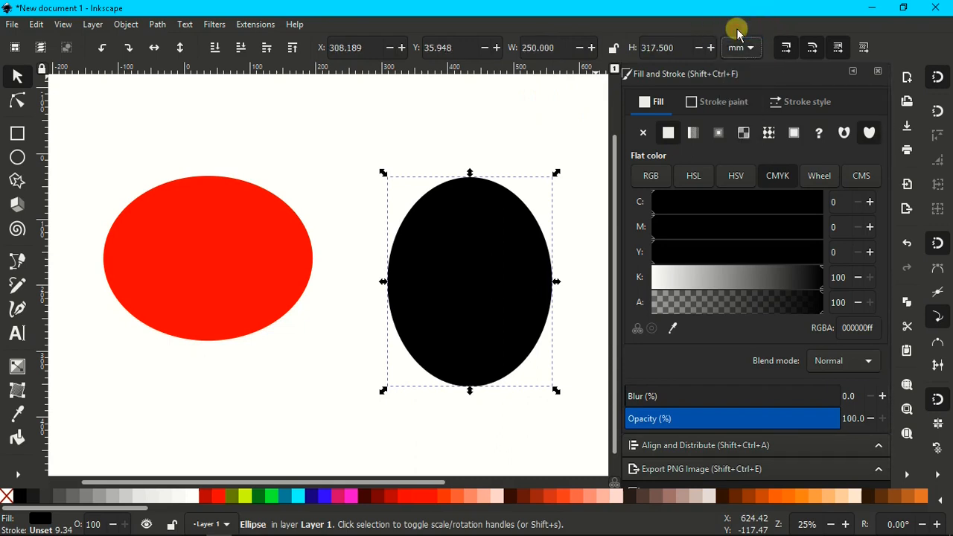
click(740, 49)
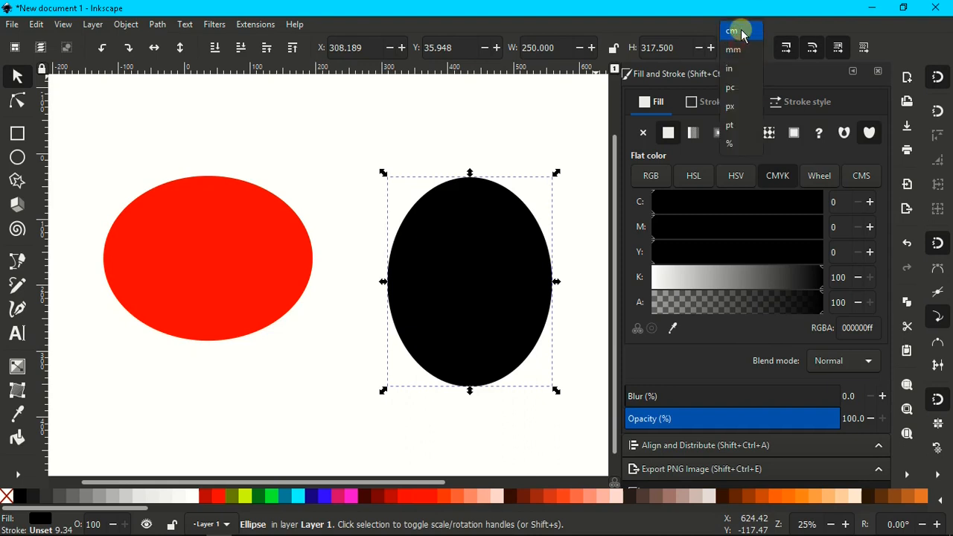
click(738, 30)
click(739, 47)
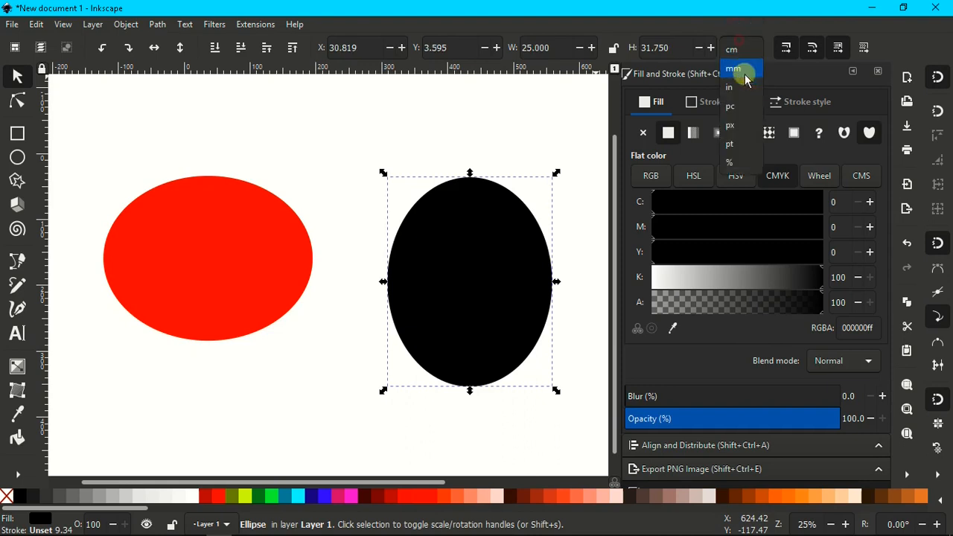
click(733, 125)
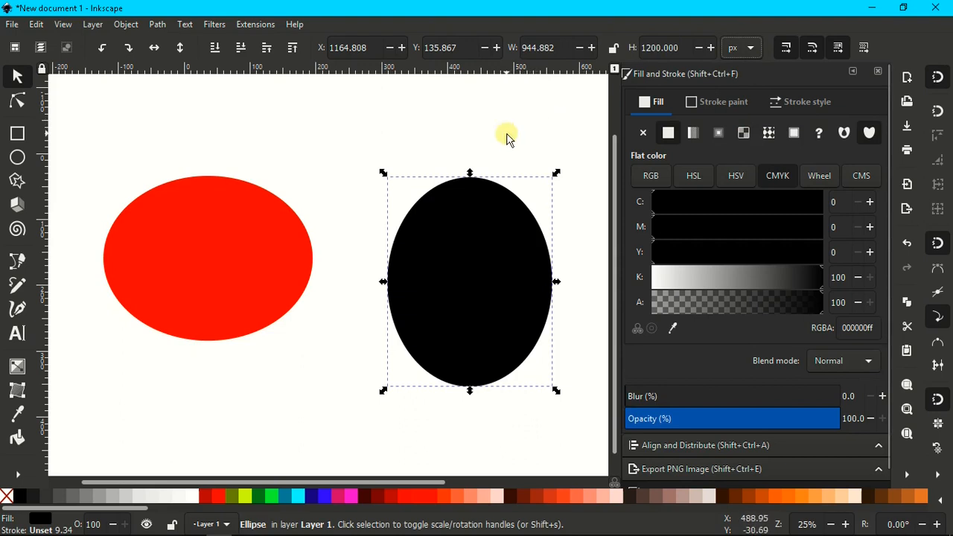
Step: Lock the width-to-height ratio and scale the green circle about its centre, up to about 1785 px and slightly down again
scroll(484, 149, right, 8)
scroll(484, 149, right, 4)
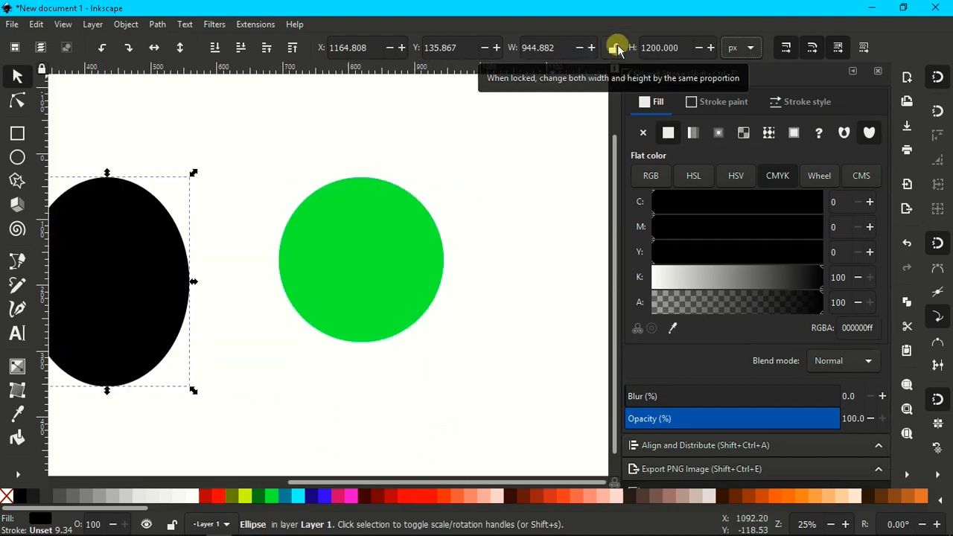
click(615, 48)
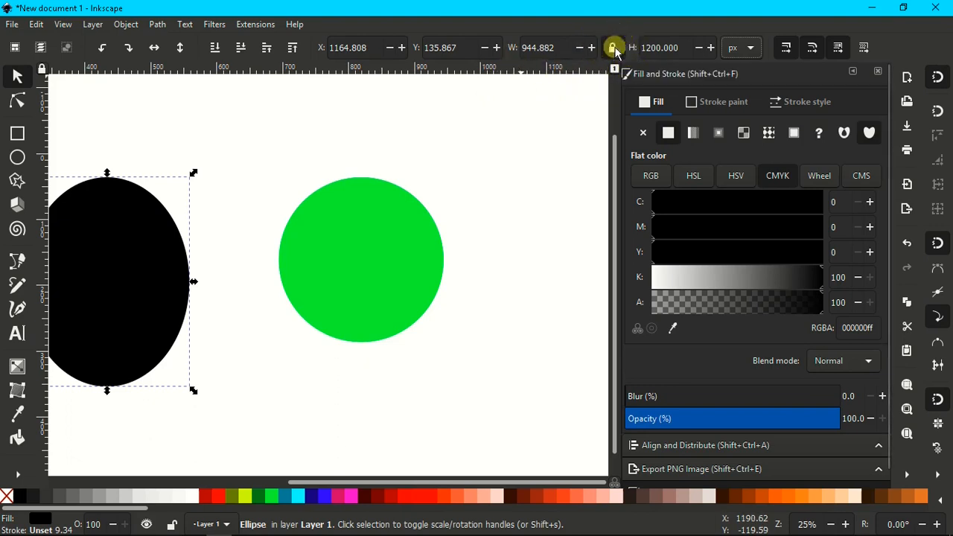
click(394, 212)
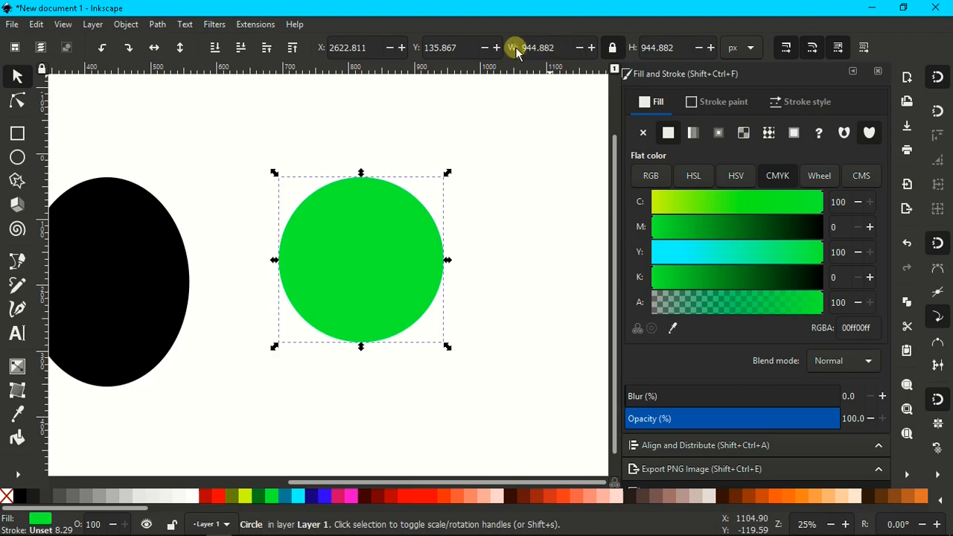
drag(455, 352, 519, 430)
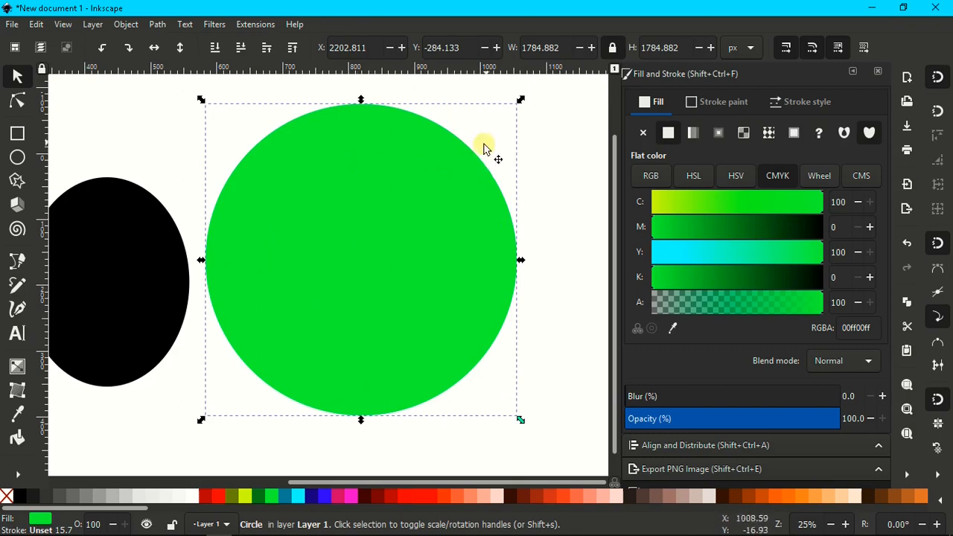
drag(519, 100, 500, 117)
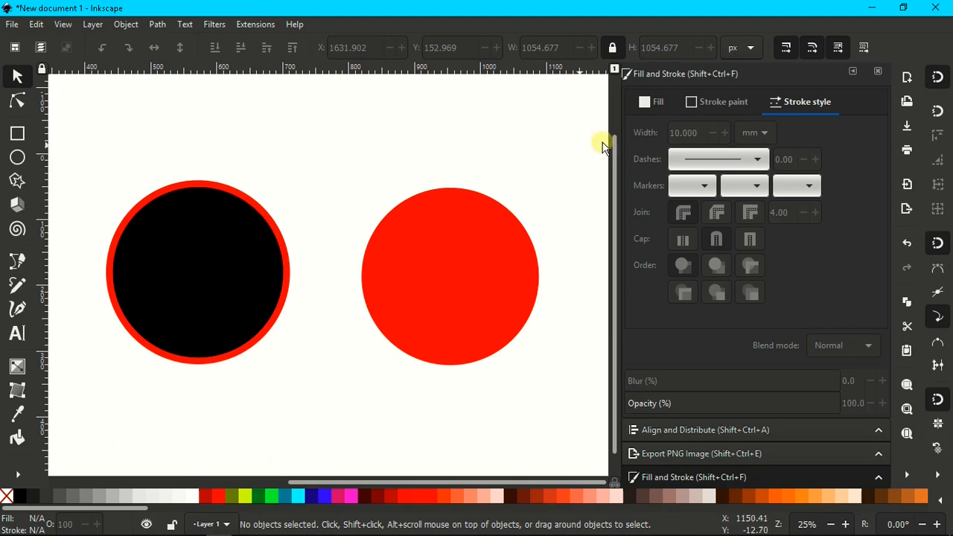
Step: Give the solid red circle beside the black one a black stroke
click(226, 227)
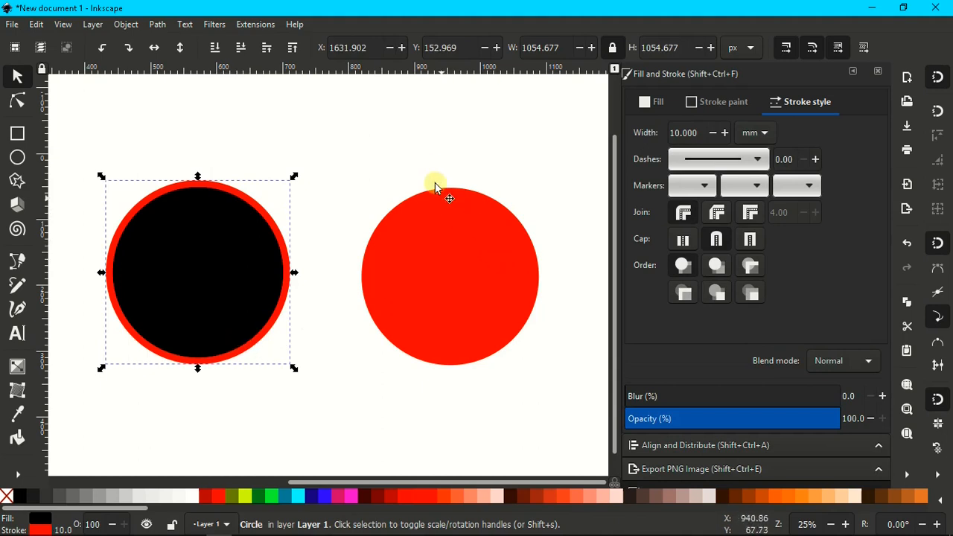
click(427, 160)
click(428, 229)
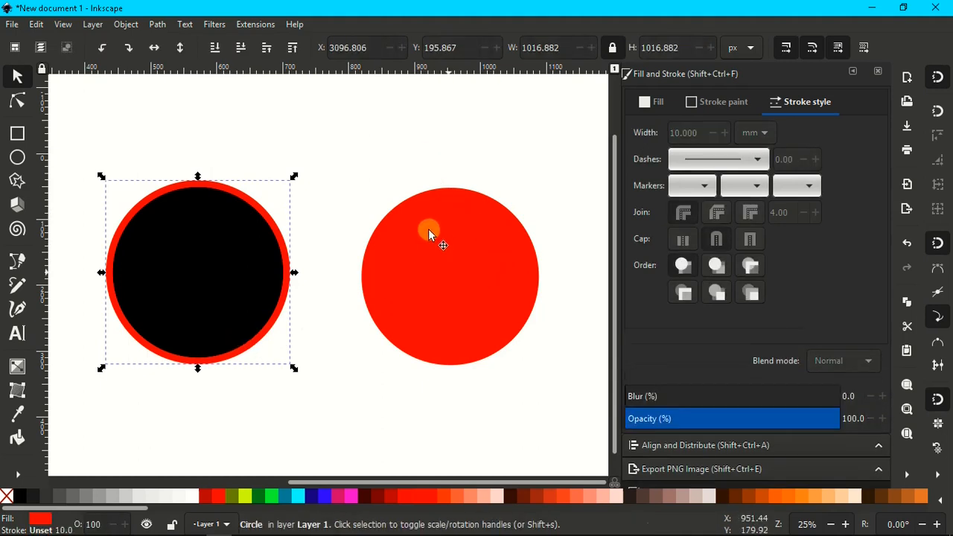
shift+click(21, 496)
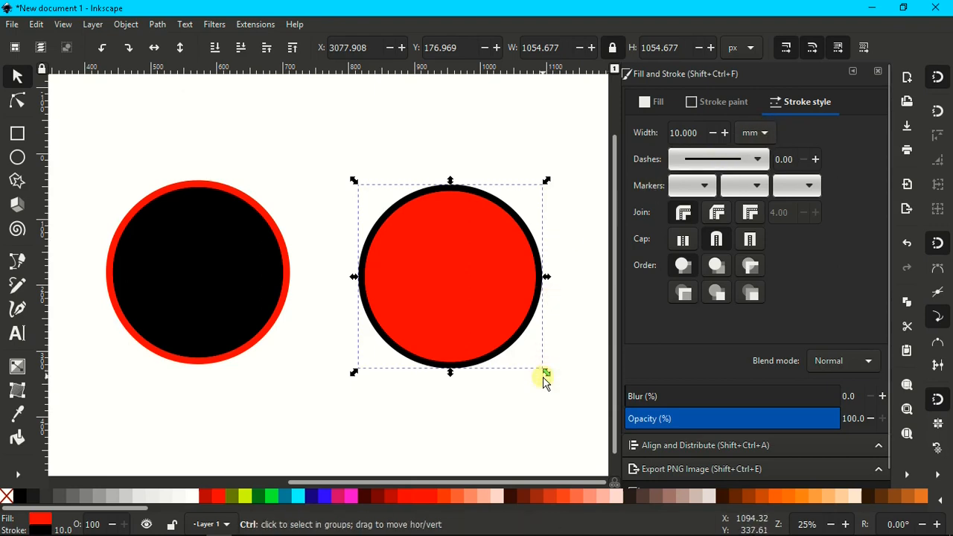
Step: Enlarge the black-outlined red circle to about 1431 px with its stroke scaling along, and undo the scaling
mouse_move(548, 374)
mouse_down()
mouse_move(584, 404)
mouse_move(582, 393)
mouse_up()
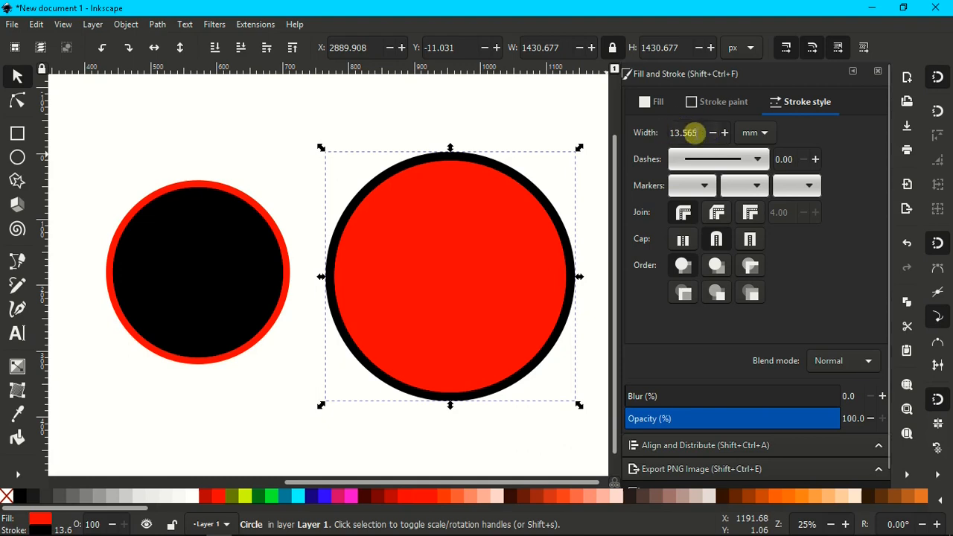
key(ctrl+z)
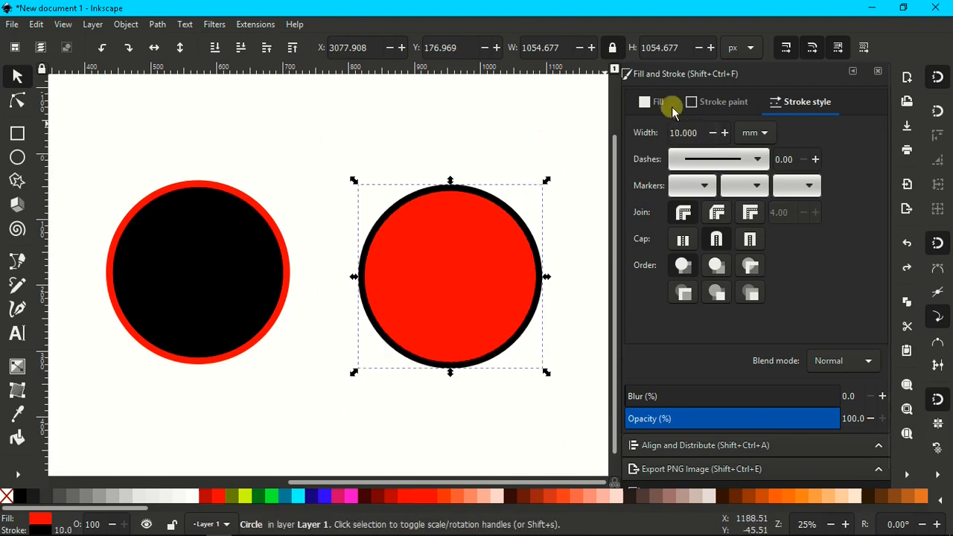
Step: Turn off stroke-width scaling and enlarge the red-outlined black circle about its centre to about 1759 px
click(786, 48)
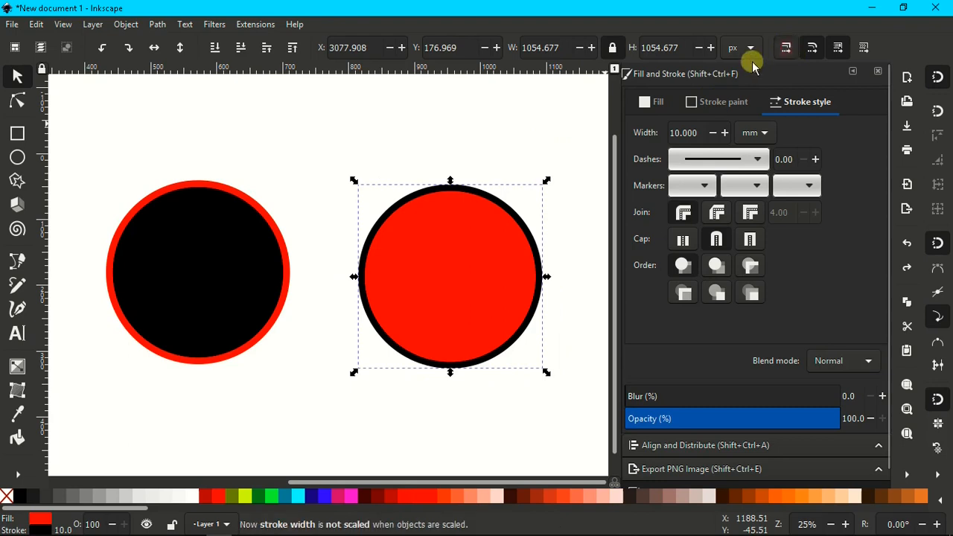
click(234, 257)
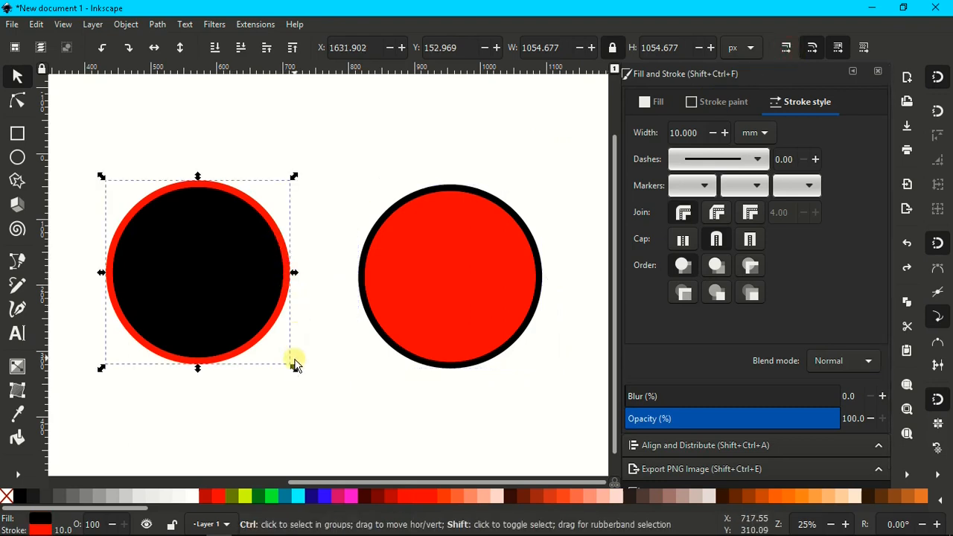
drag(298, 371, 363, 426)
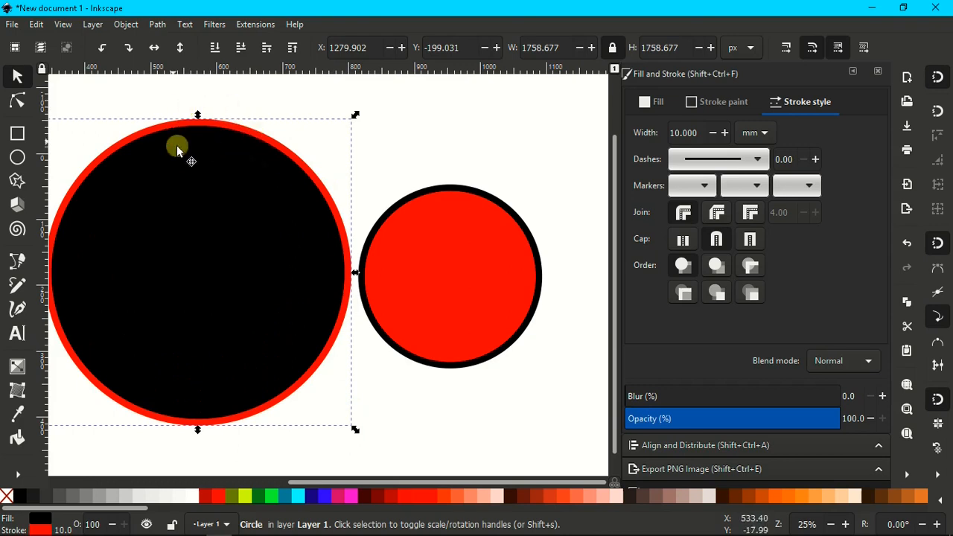
click(689, 133)
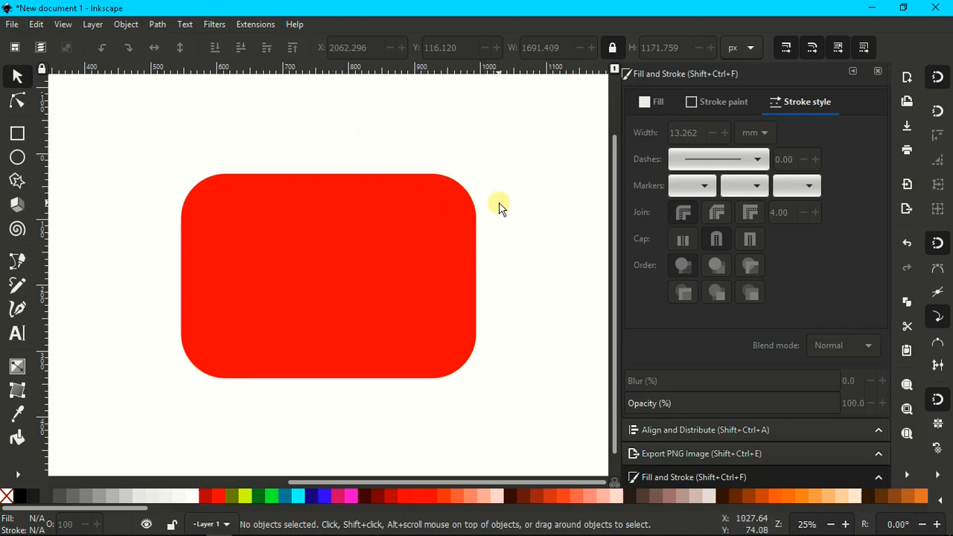
Step: Draw a rounded rectangle about 406 × 258 mm in the empty canvas area beyond the existing red one
scroll(406, 195, right, 12)
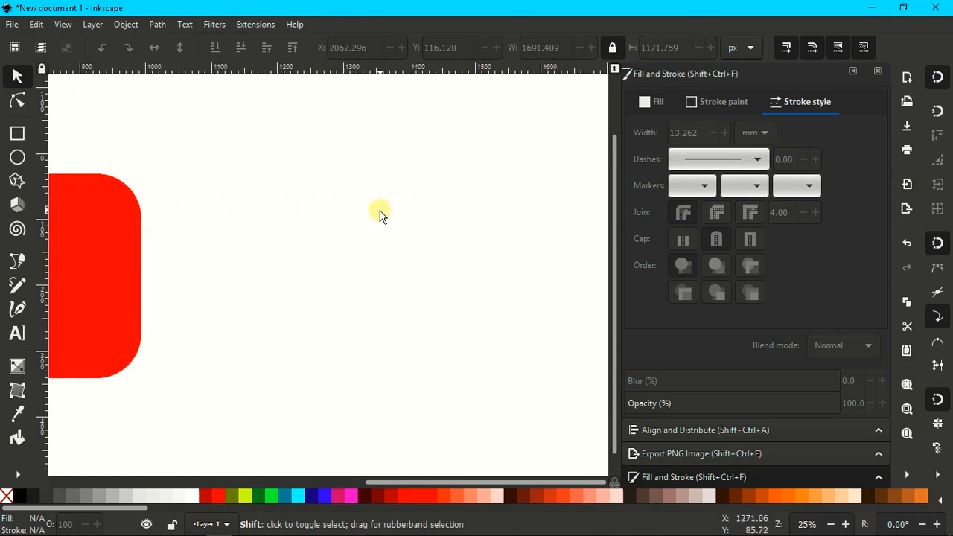
scroll(262, 207, right, 1)
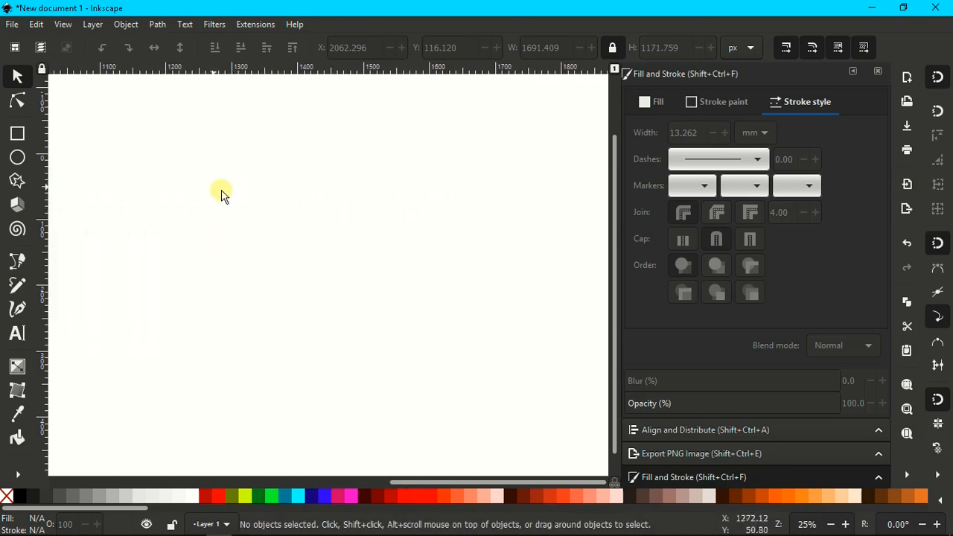
click(18, 134)
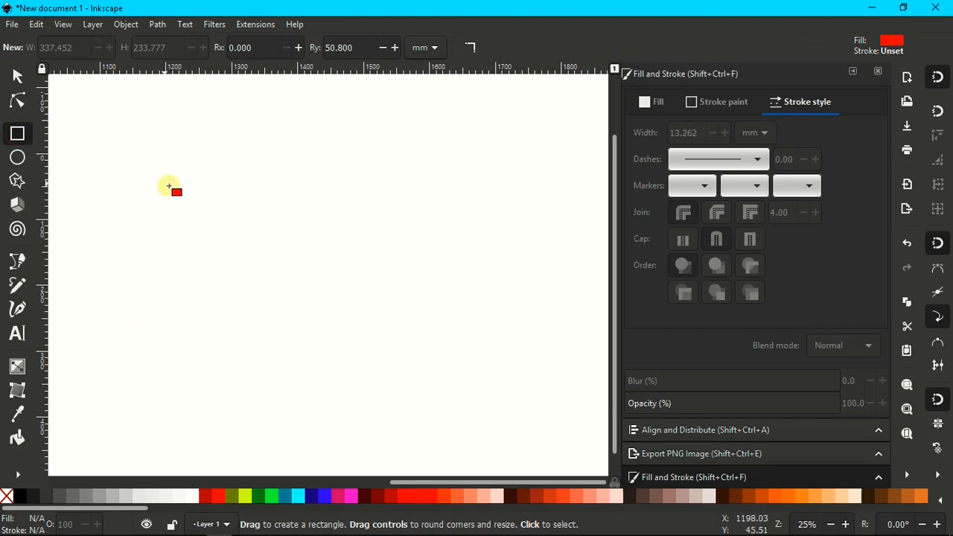
drag(214, 213, 481, 381)
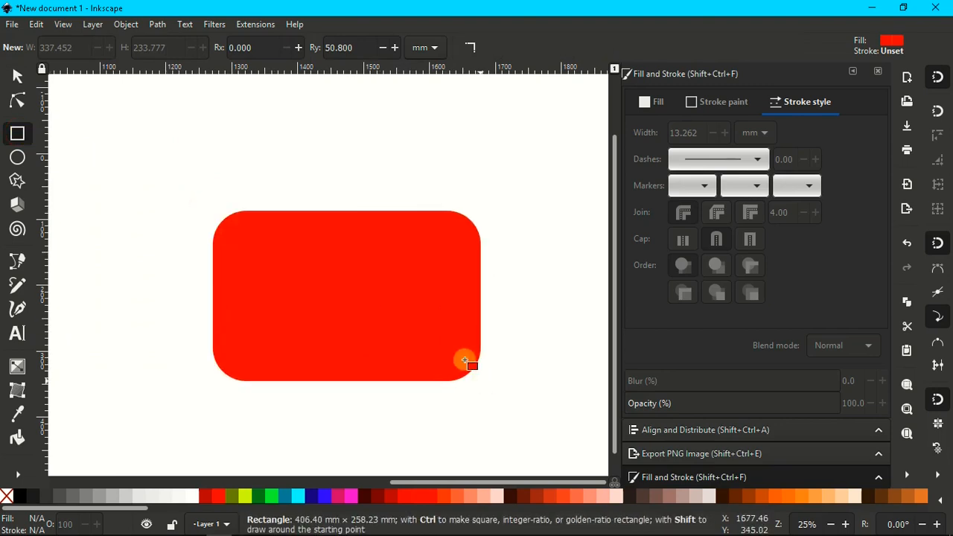
Step: Square off the new rectangle's corners, and round them again to a radius of about 68 mm
click(17, 74)
double_click(410, 226)
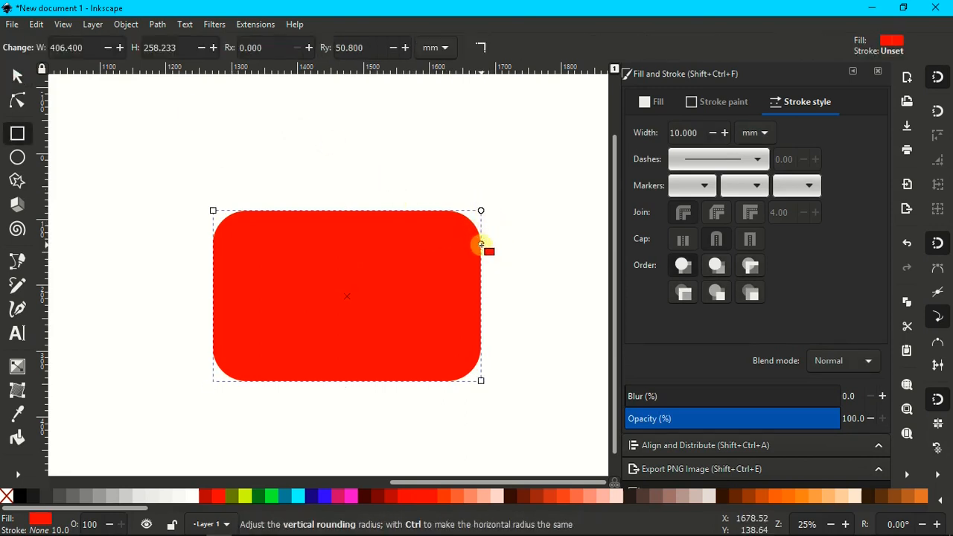
drag(481, 245, 486, 190)
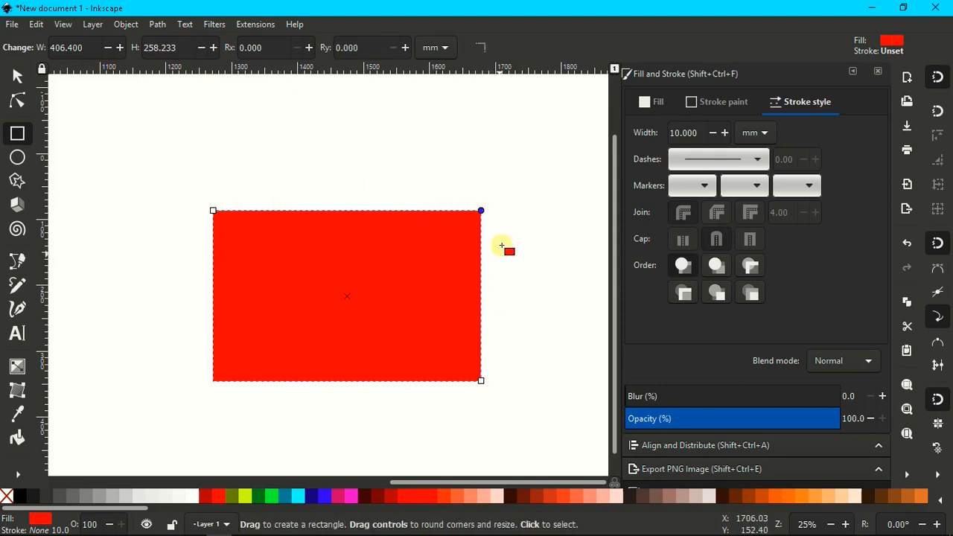
drag(481, 212, 483, 256)
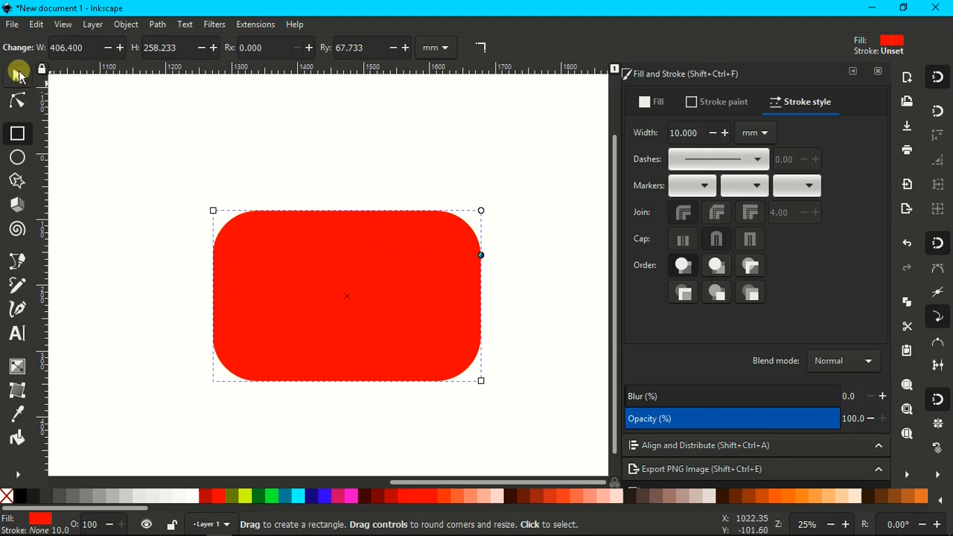
Step: Enlarge the rounded rectangle about its centre to about 2440 px wide with its corner radii scaling along, and undo it
click(17, 75)
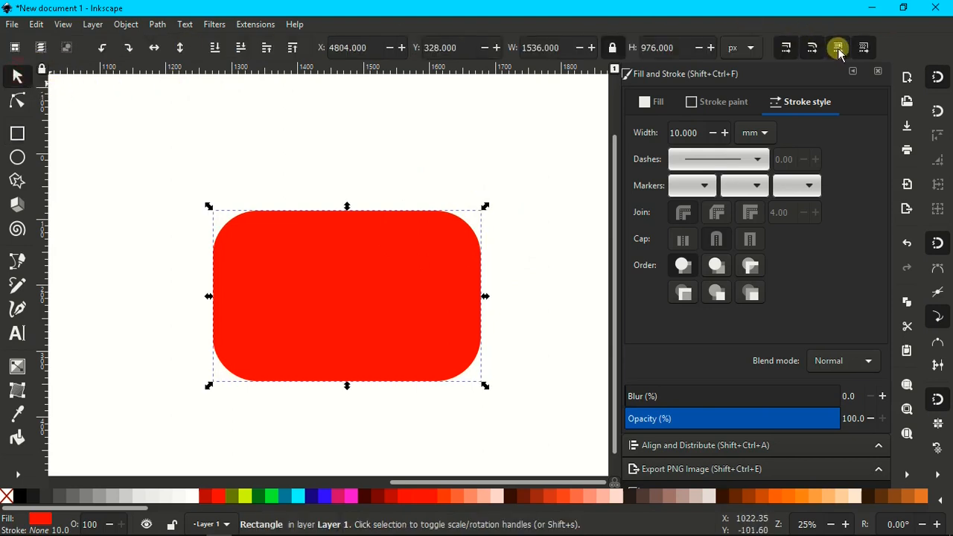
drag(485, 208, 538, 155)
click(555, 191)
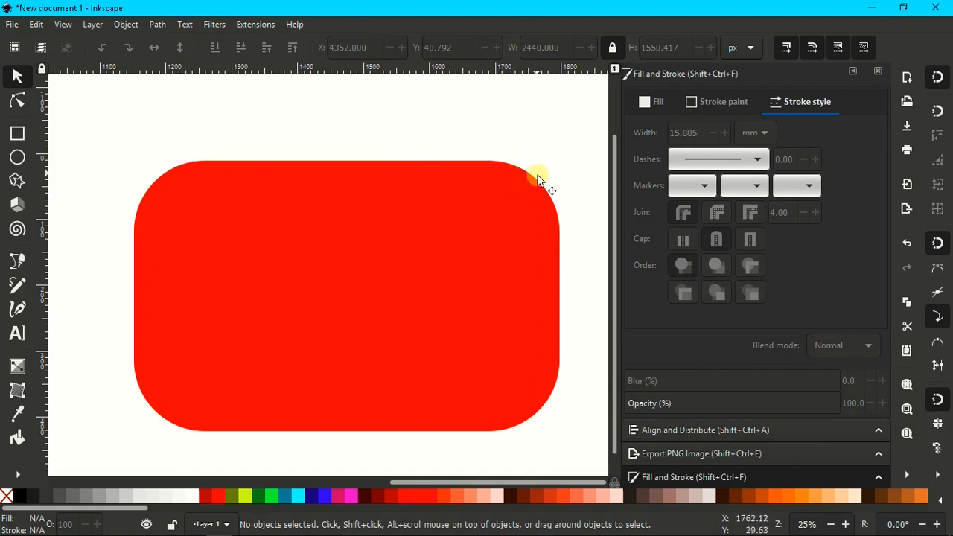
key(ctrl+z)
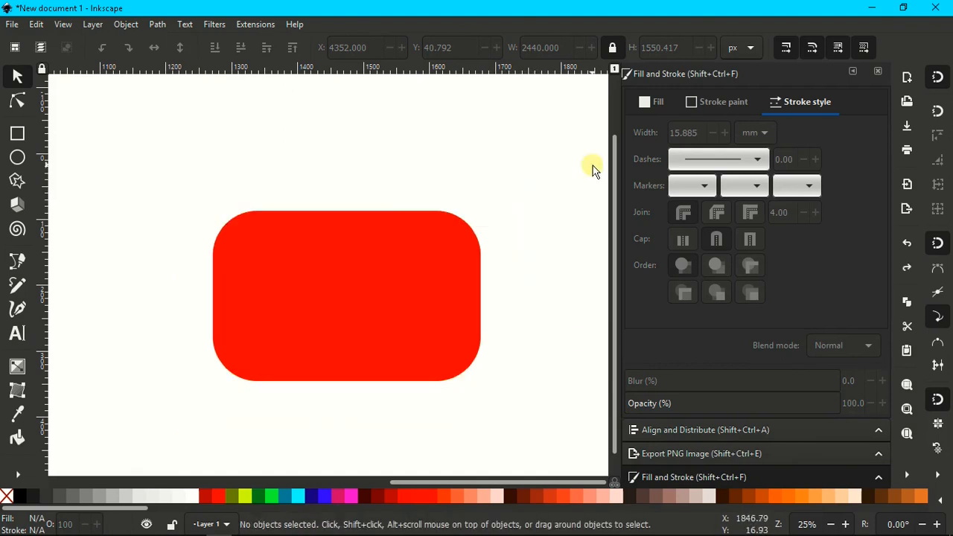
Step: Turn off corner-radius scaling, enlarge the rounded rectangle about its centre to about 2496 px wide, and undo the enlargement
click(814, 47)
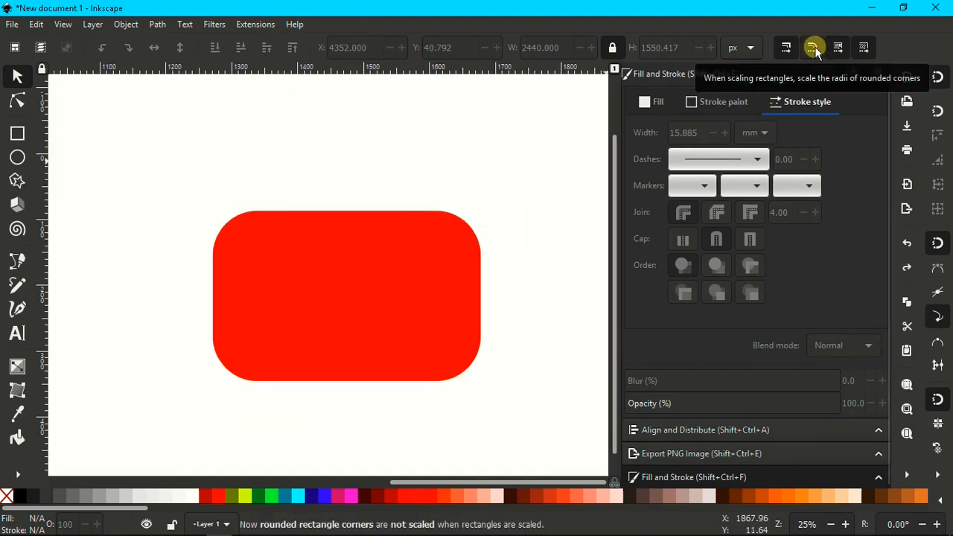
click(465, 225)
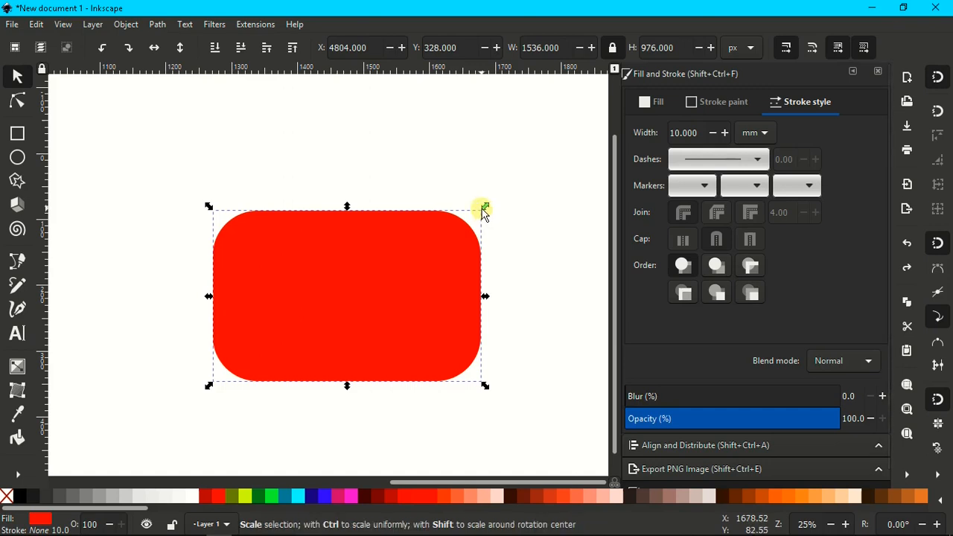
drag(483, 212, 566, 140)
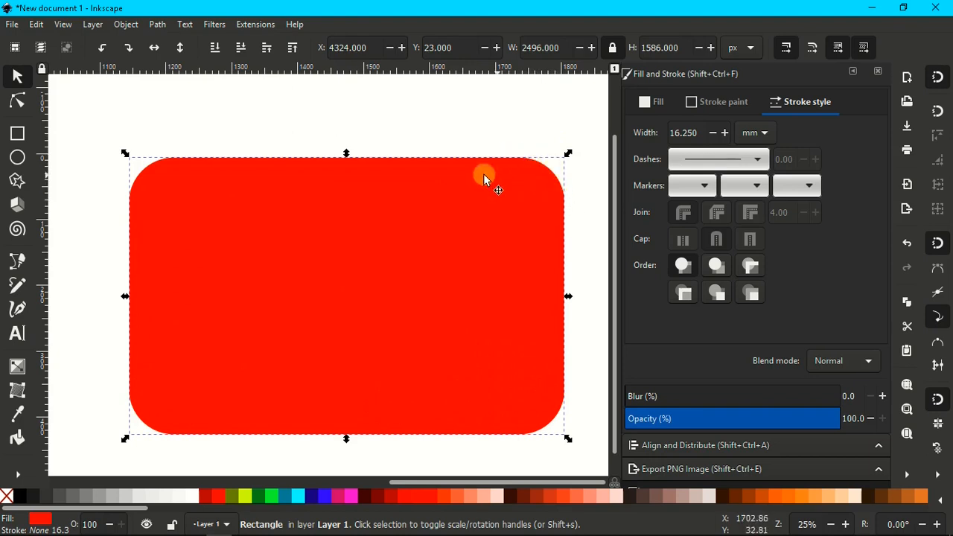
key(ctrl+z)
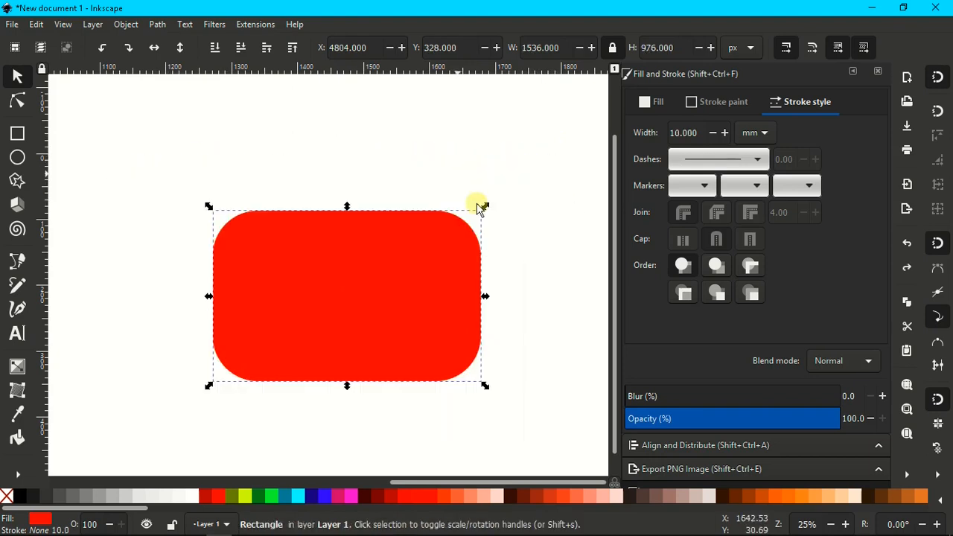
Step: Increase the rectangle's corner rounding to about 129 mm and enlarge the shape without scaling its corner radii
double_click(465, 257)
drag(481, 254, 487, 327)
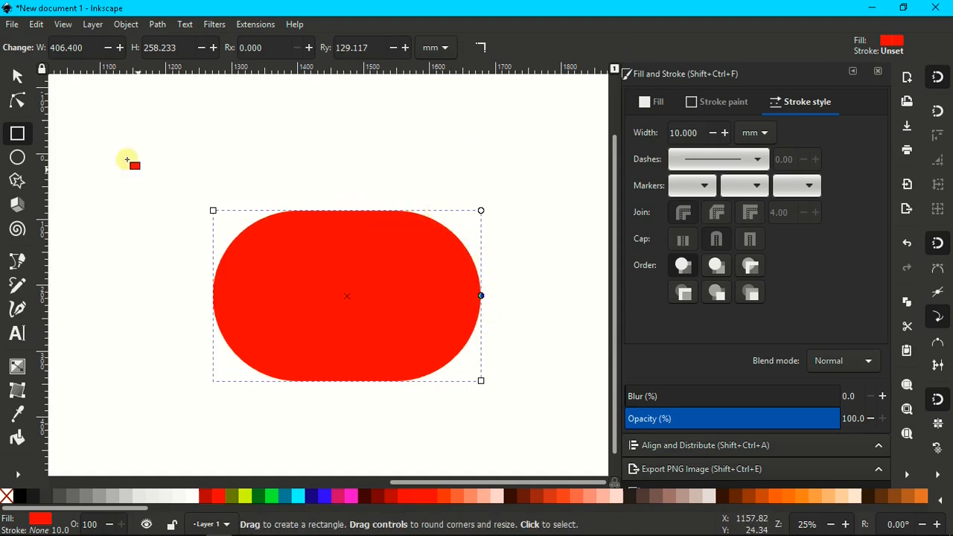
click(16, 77)
drag(489, 209, 601, 131)
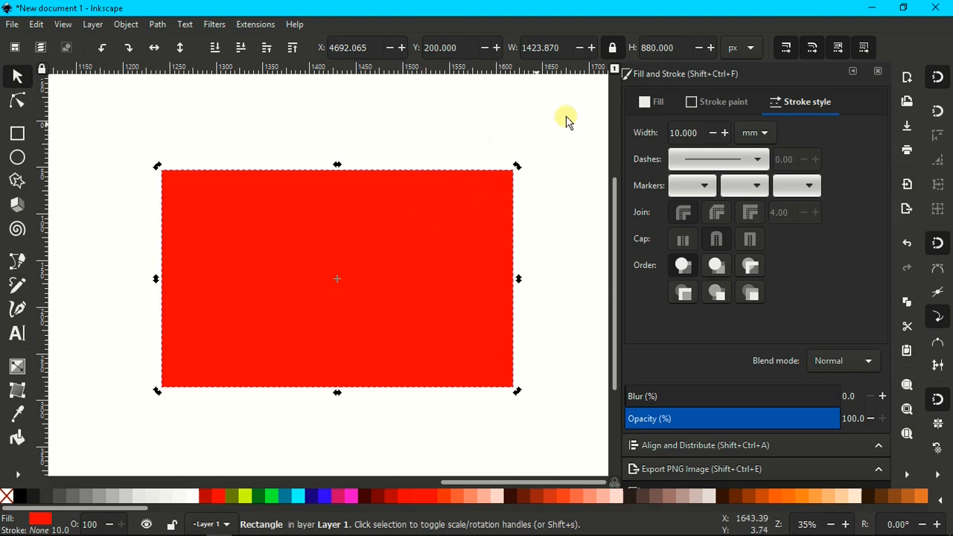
Step: Fill the red rectangle with a linear gradient and make its transparent end stop blue
click(643, 101)
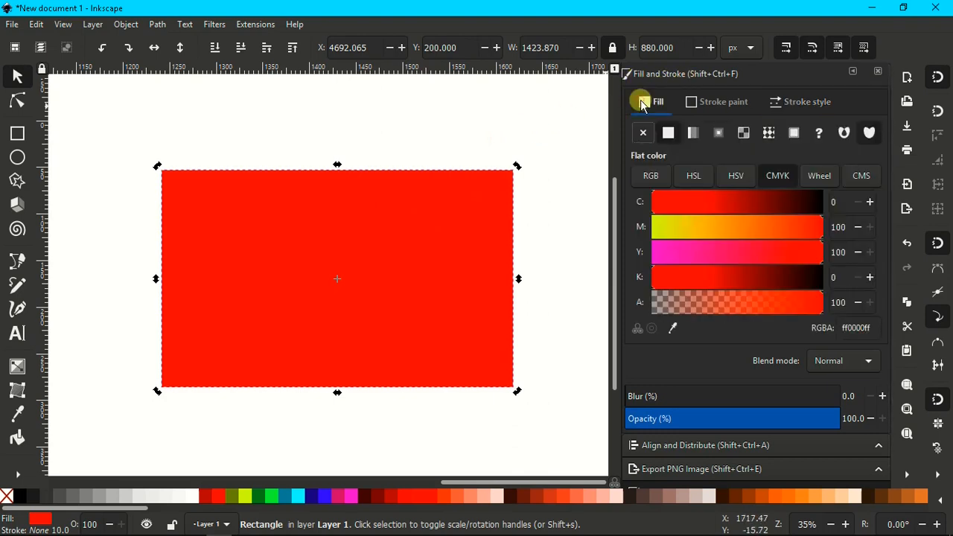
click(694, 134)
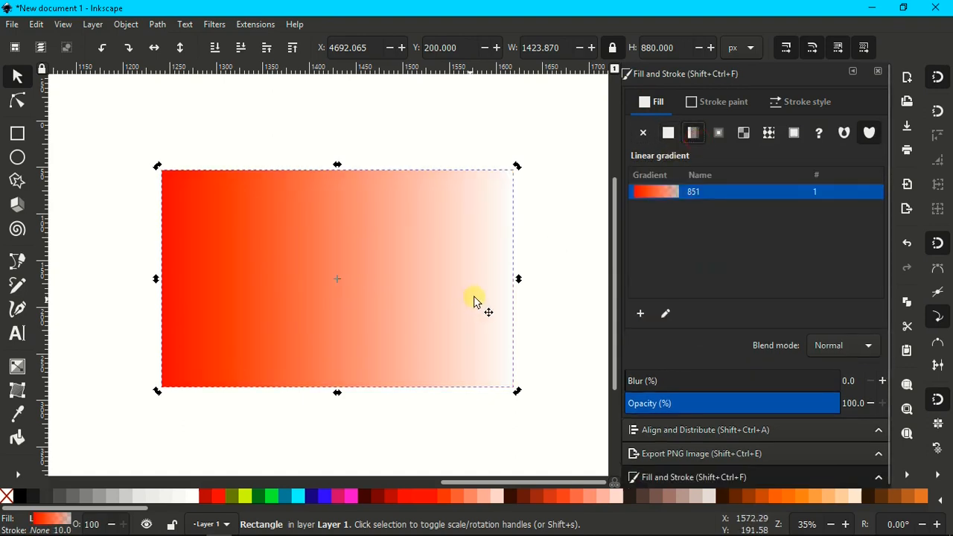
key(r)
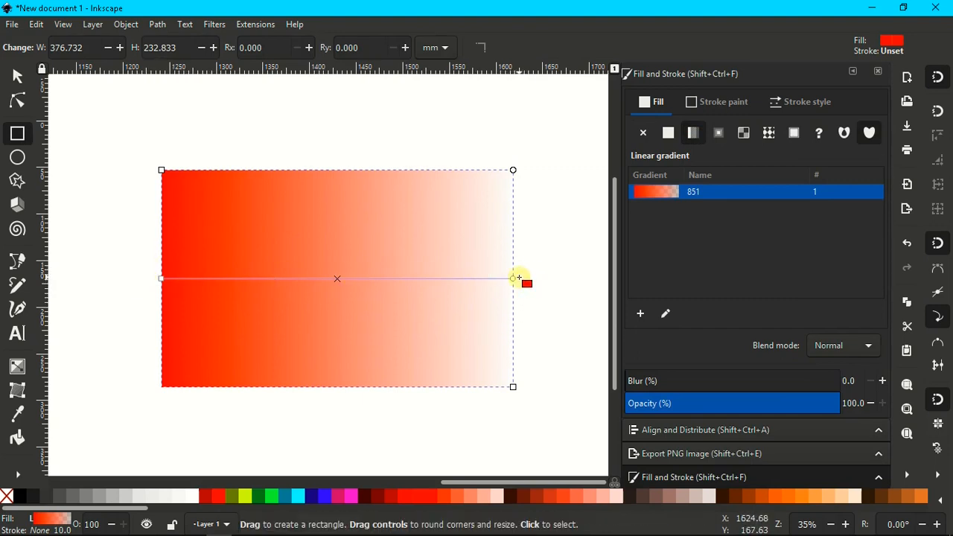
click(511, 279)
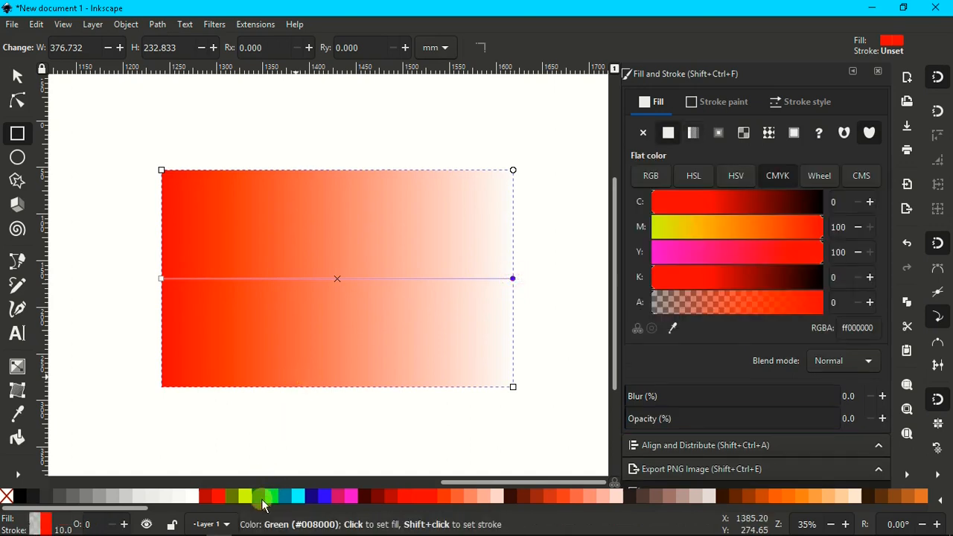
click(326, 498)
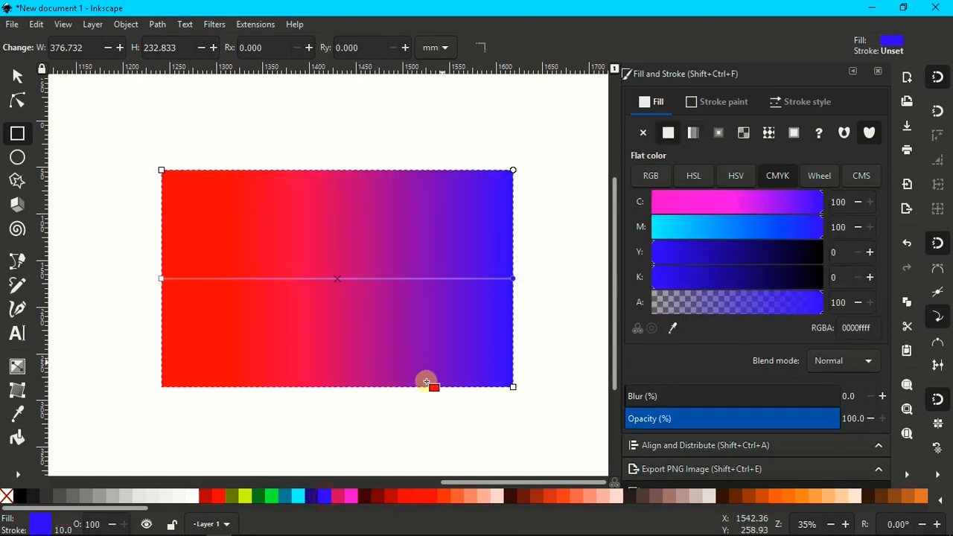
Step: Move the gradient-filled rectangle with its gradient following, and move it again with gradient transformation turned off
click(15, 77)
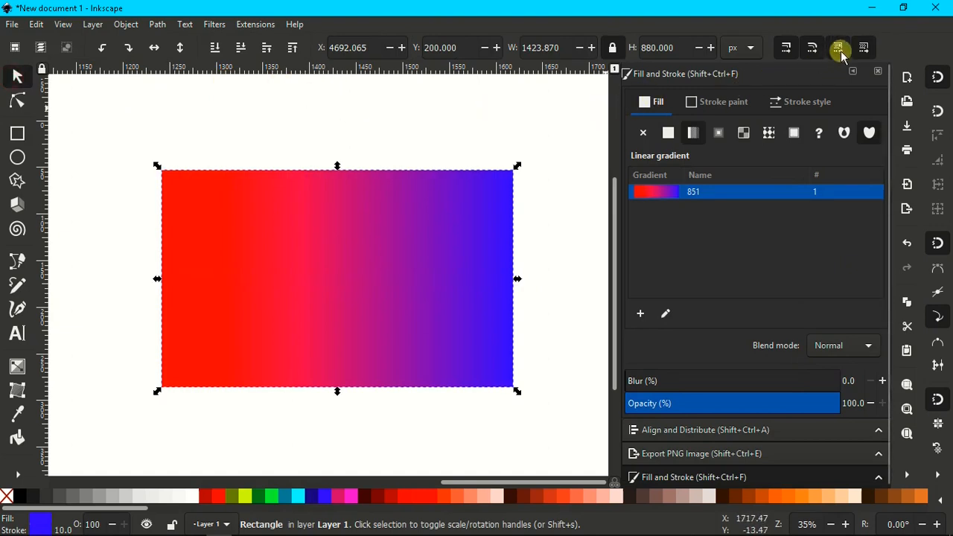
mouse_move(353, 254)
mouse_down()
mouse_move(380, 208)
mouse_move(356, 187)
mouse_move(259, 171)
mouse_move(242, 248)
mouse_move(264, 301)
mouse_move(389, 312)
mouse_move(472, 251)
mouse_move(411, 206)
mouse_move(374, 208)
mouse_move(350, 271)
mouse_up()
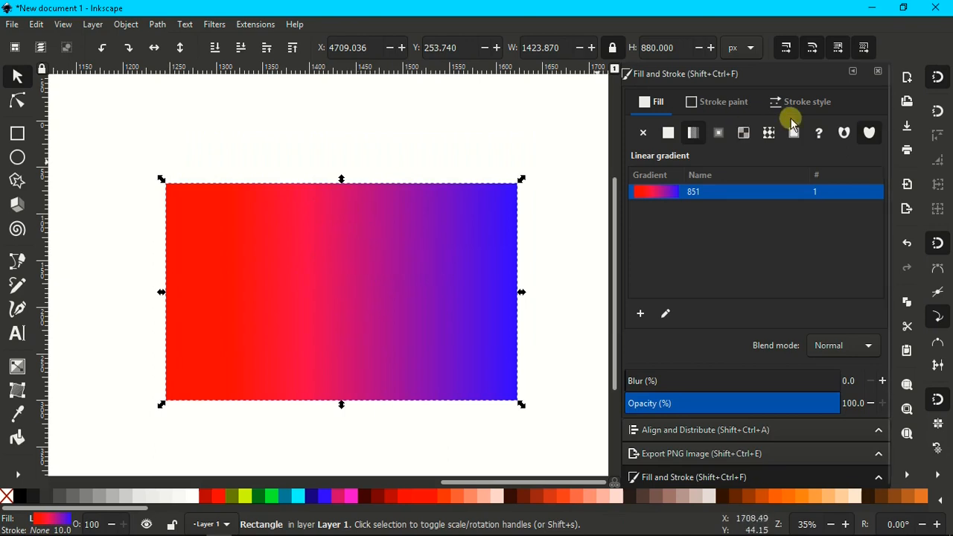
click(838, 48)
drag(308, 326, 403, 247)
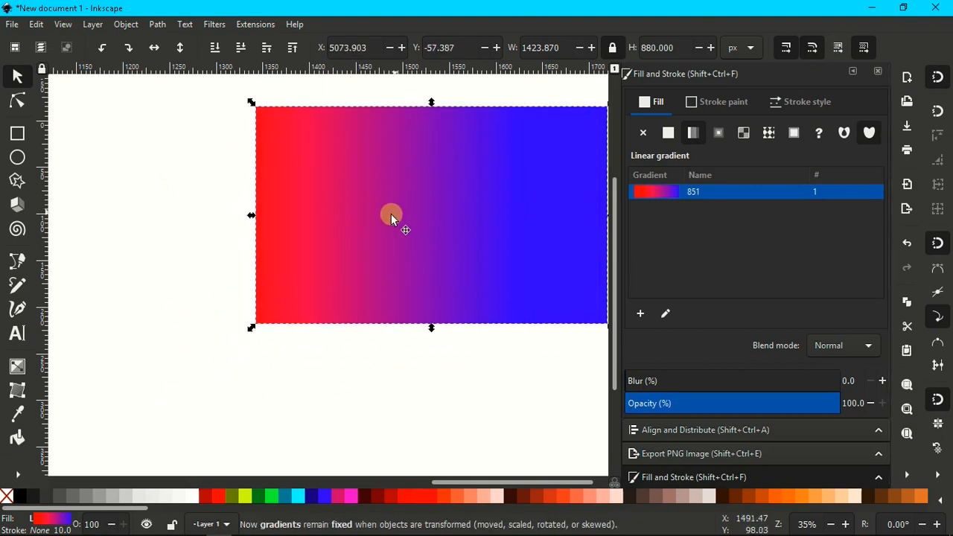
drag(428, 210, 196, 183)
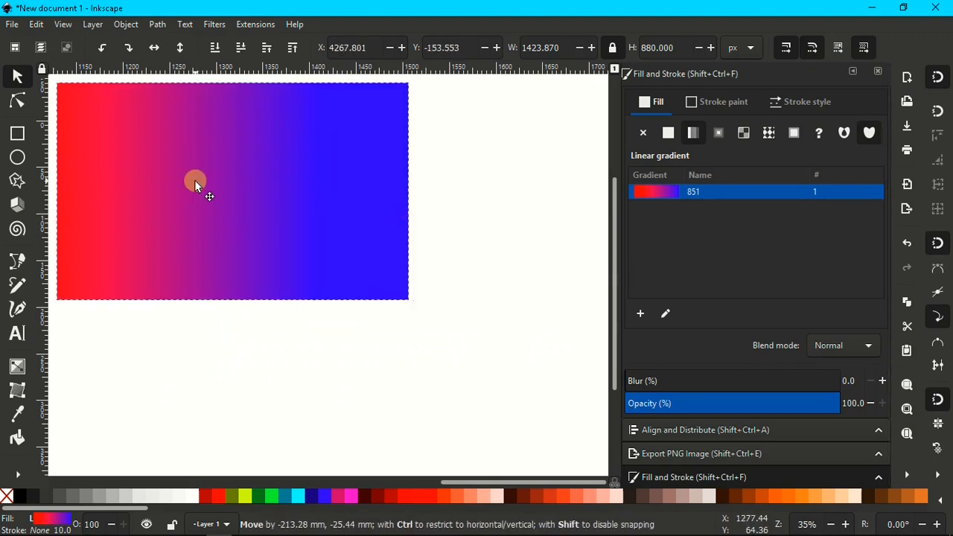
click(332, 337)
click(316, 273)
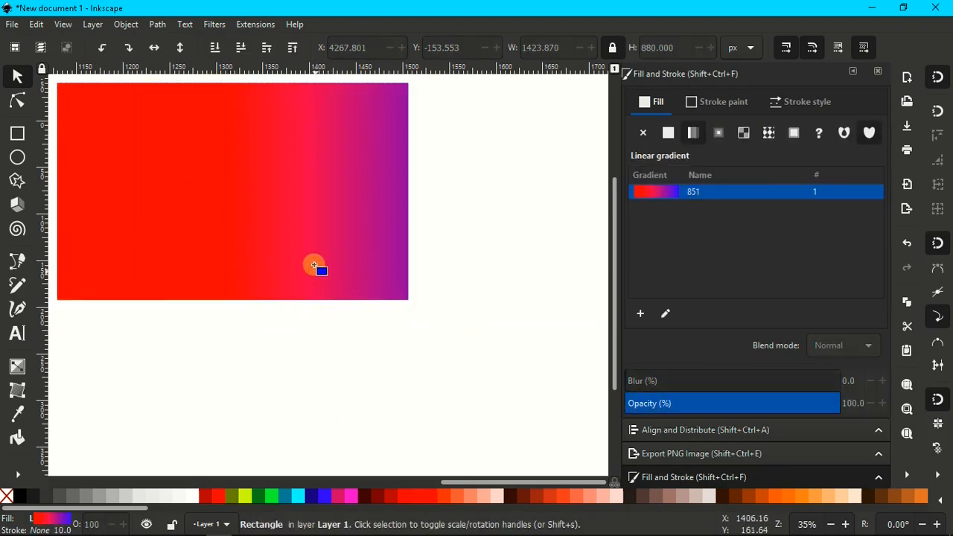
key(r)
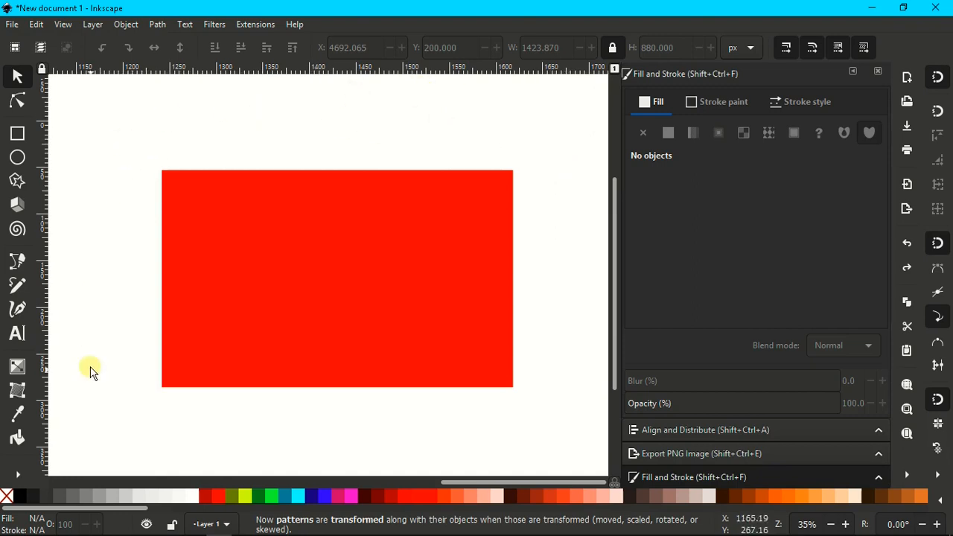
Step: Fill the red rectangle with the Ermine pattern
click(430, 239)
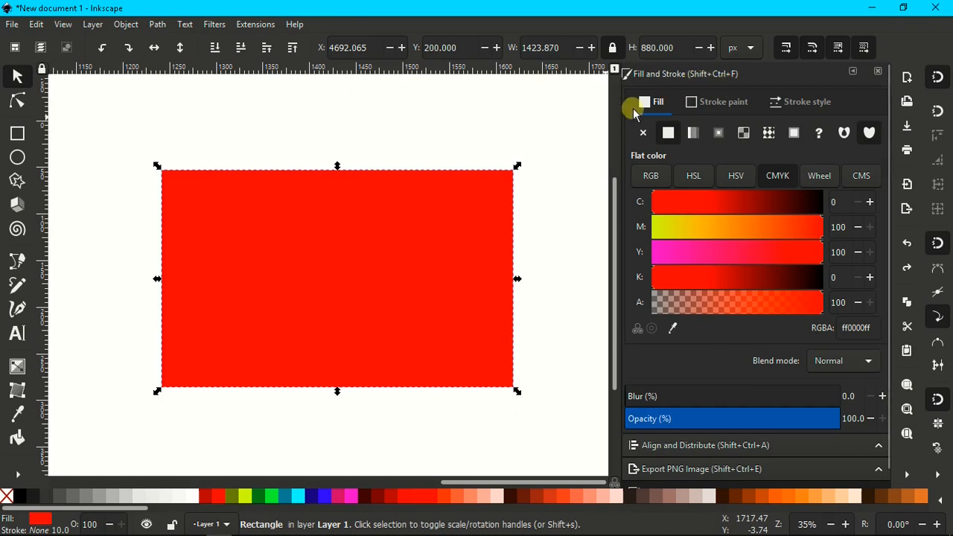
click(769, 135)
click(691, 181)
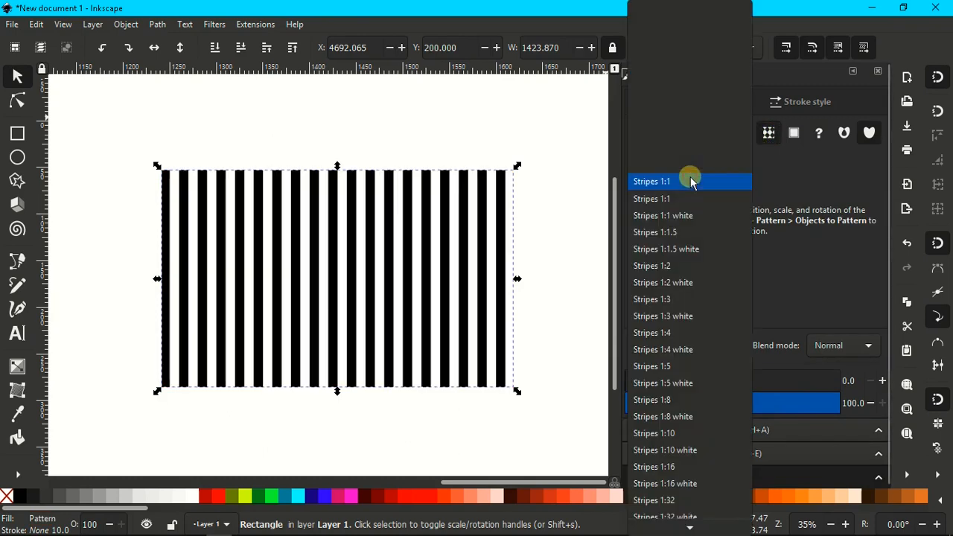
scroll(655, 235, down, 5)
scroll(659, 235, down, 3)
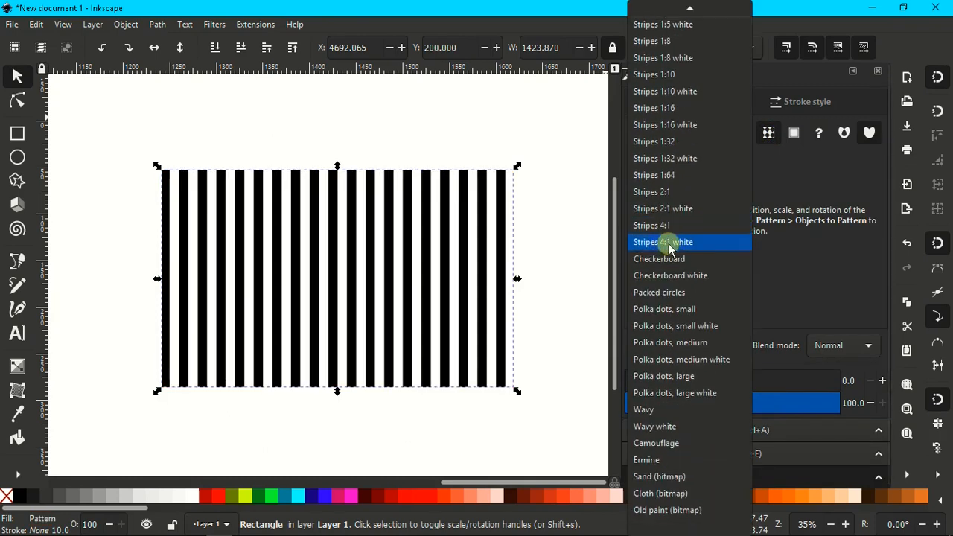
click(692, 457)
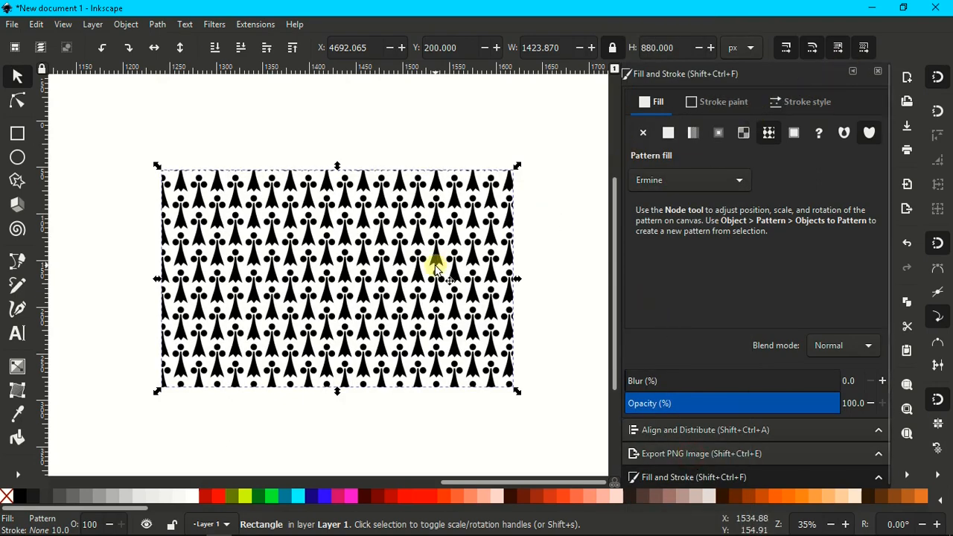
Step: Move the Ermine-patterned rectangle with its pattern following, and move it around again with pattern transformation turned off
drag(437, 266, 339, 275)
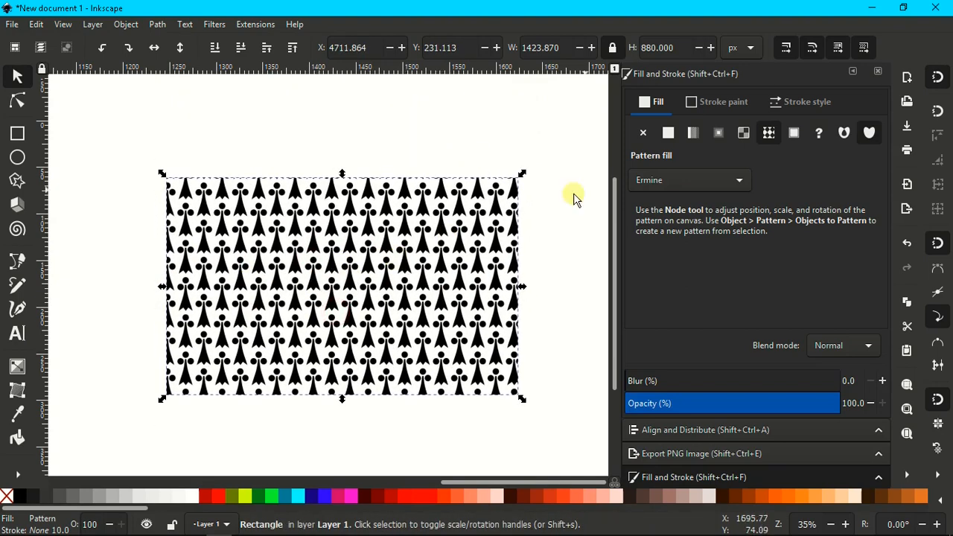
click(862, 48)
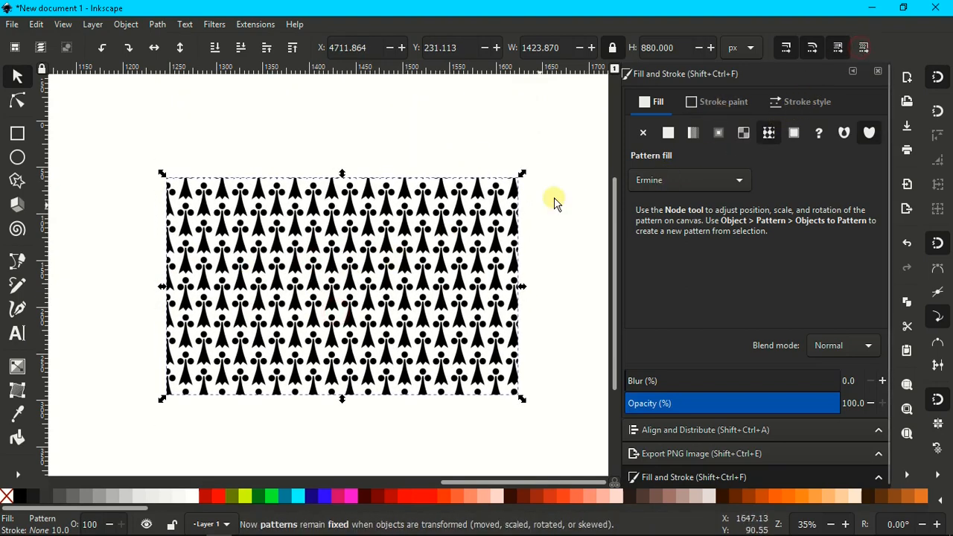
drag(367, 298, 345, 206)
drag(321, 203, 258, 289)
drag(264, 293, 389, 240)
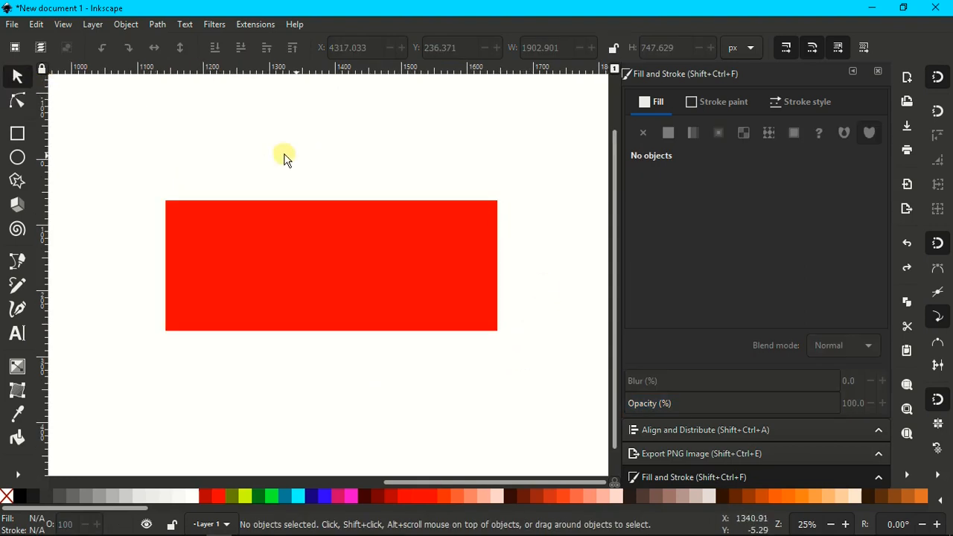
Step: Resize the red rectangle from its corner and each of its sides to about 2189 by 703 px
click(221, 227)
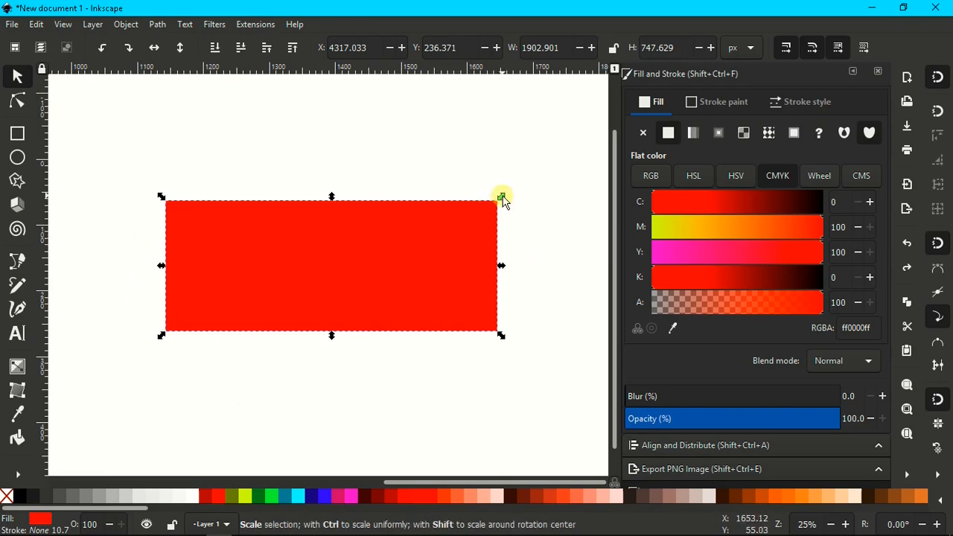
drag(502, 196, 492, 222)
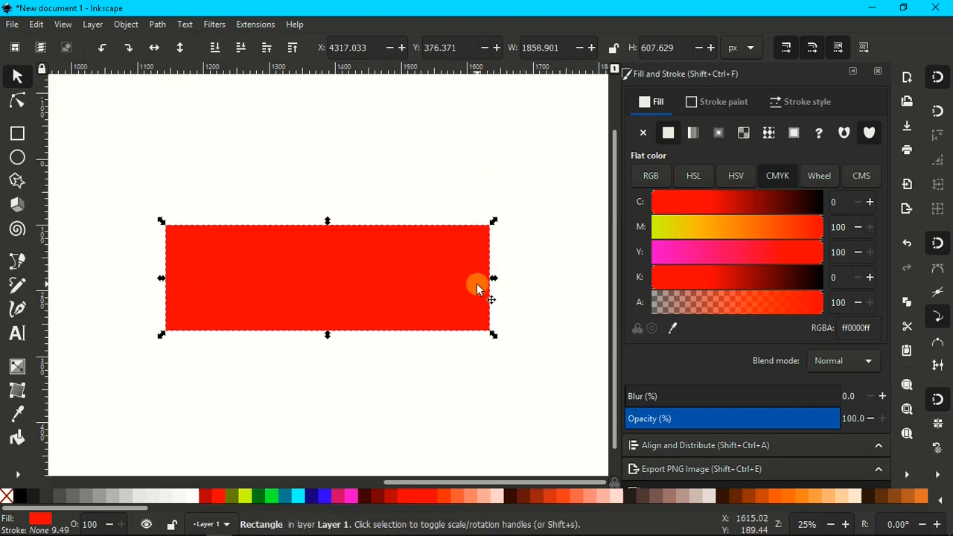
drag(497, 280, 521, 279)
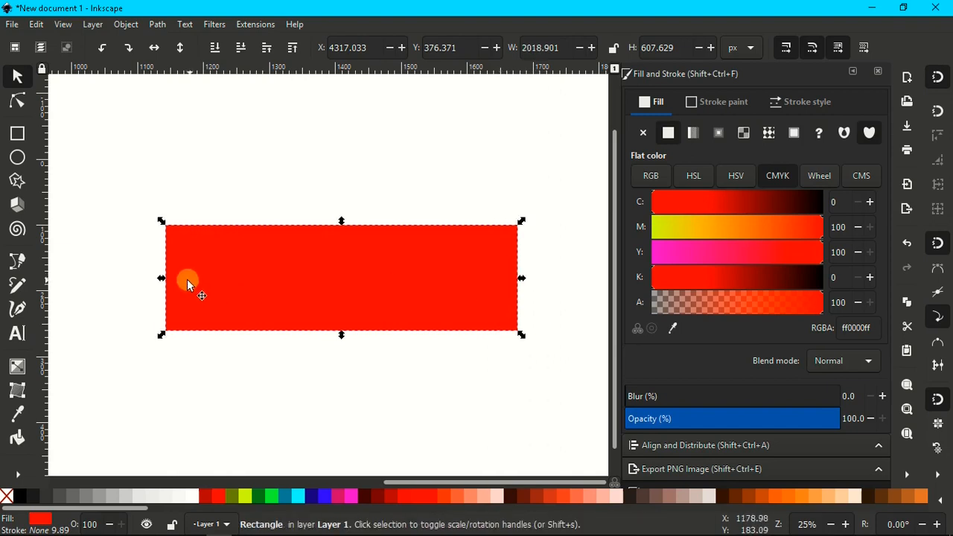
drag(162, 278, 132, 278)
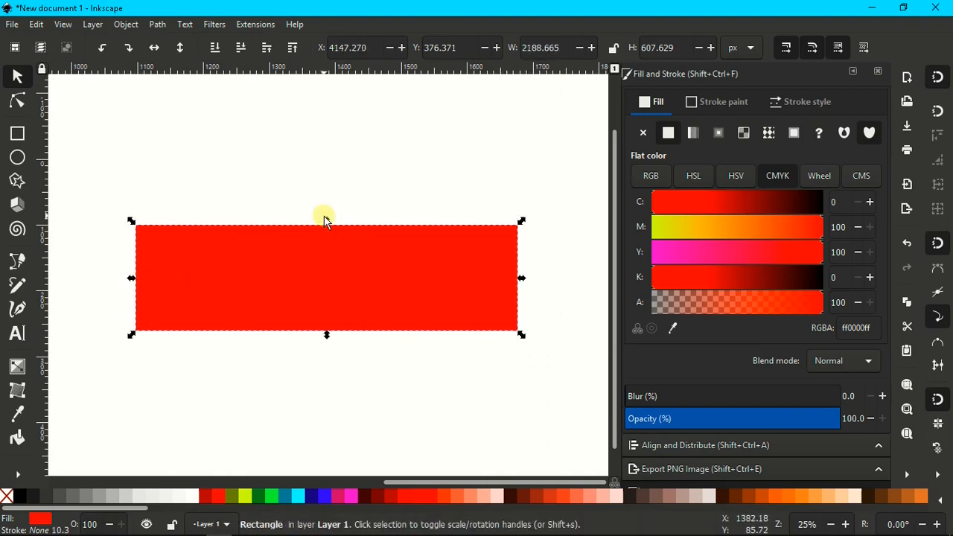
drag(325, 221, 327, 198)
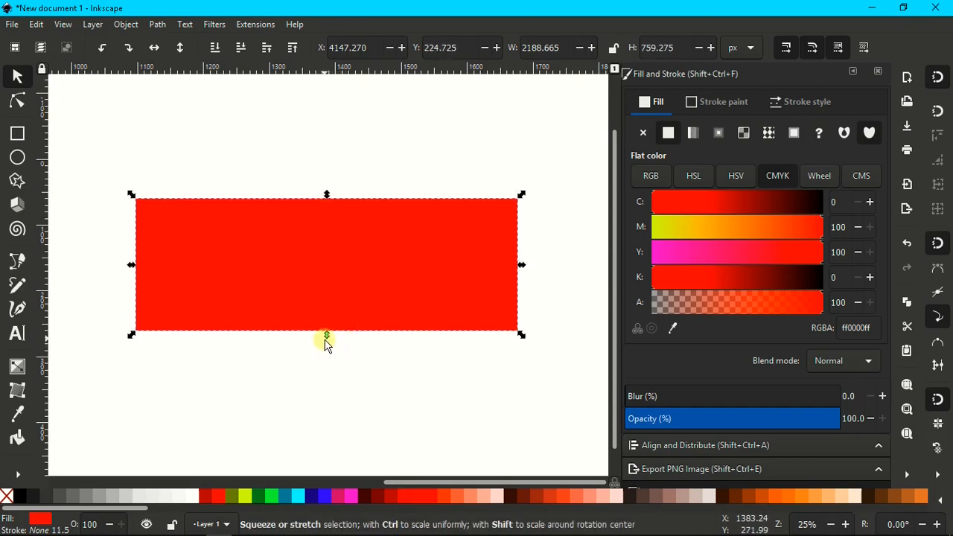
mouse_move(326, 342)
mouse_down()
mouse_move(330, 357)
mouse_move(333, 333)
mouse_up()
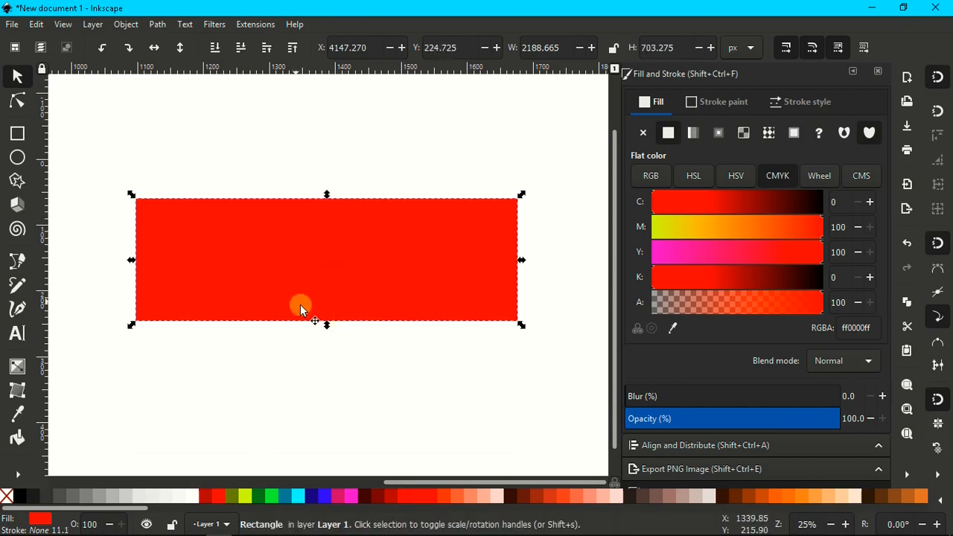
Step: Try rotating the red rectangle counterclockwise about its centre, undoing the rotation after each attempt
click(449, 253)
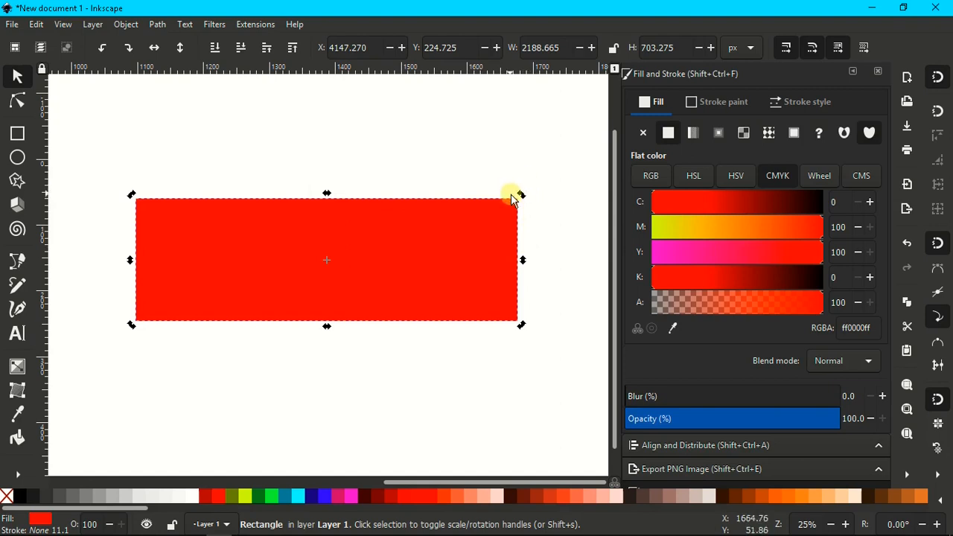
drag(523, 194, 495, 208)
key(ctrl+z)
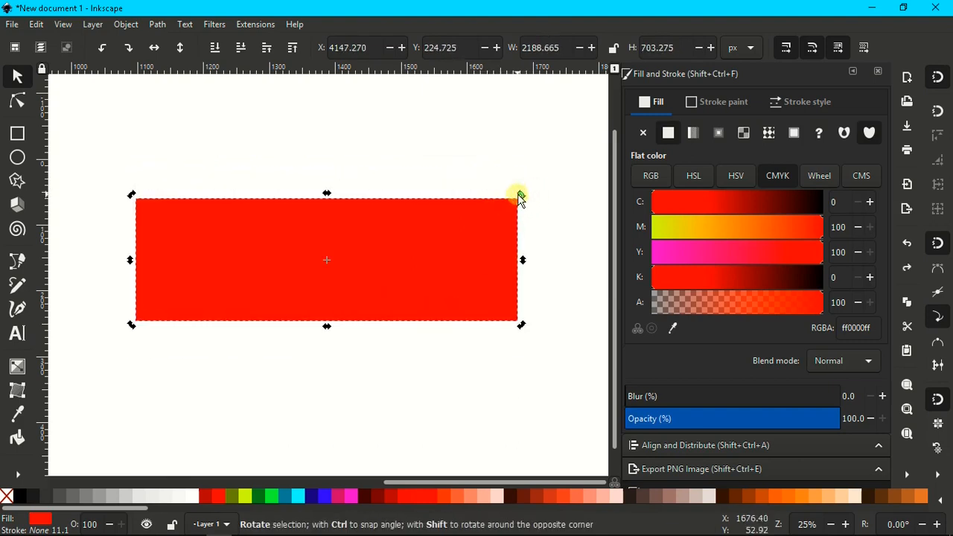
drag(519, 196, 460, 209)
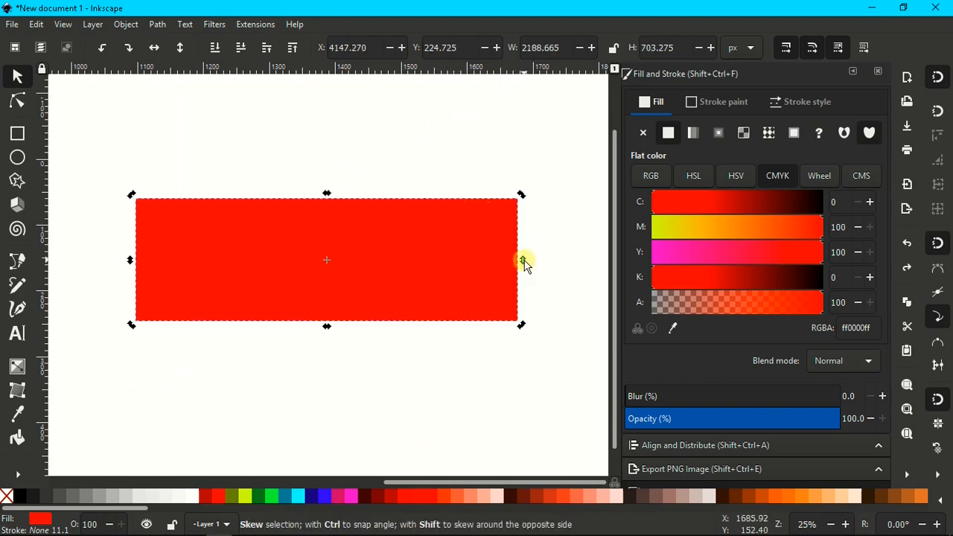
Step: Try skewing the red rectangle vertically and then horizontally, undoing each skew
drag(528, 260, 527, 219)
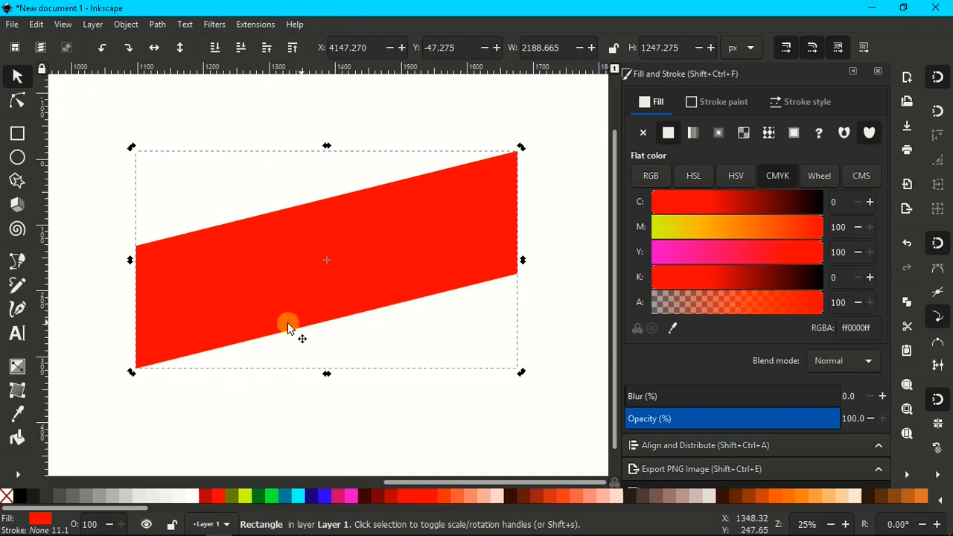
key(ctrl+z)
drag(327, 194, 398, 195)
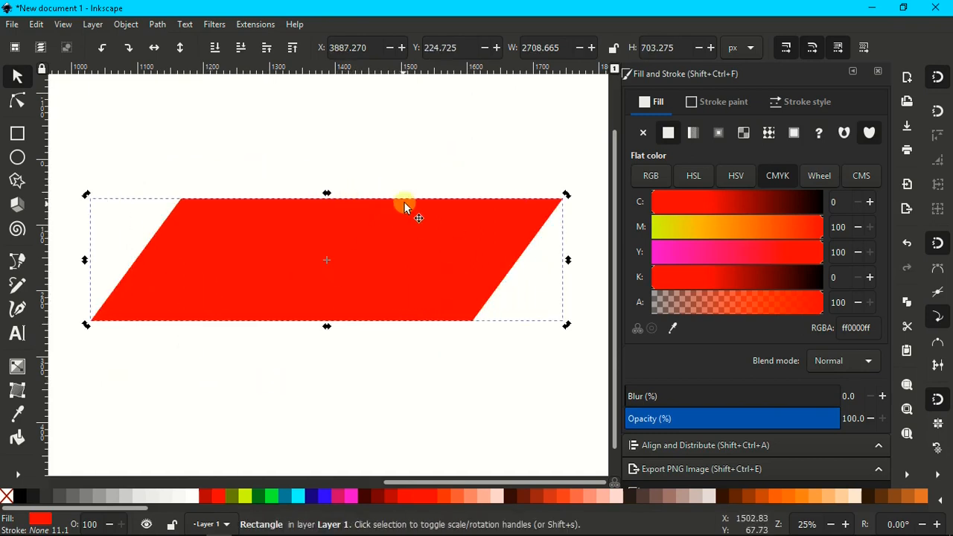
key(ctrl+z)
Step: Delete the red rectangle and add the text "tetxt" near the middle of the canvas
click(344, 250)
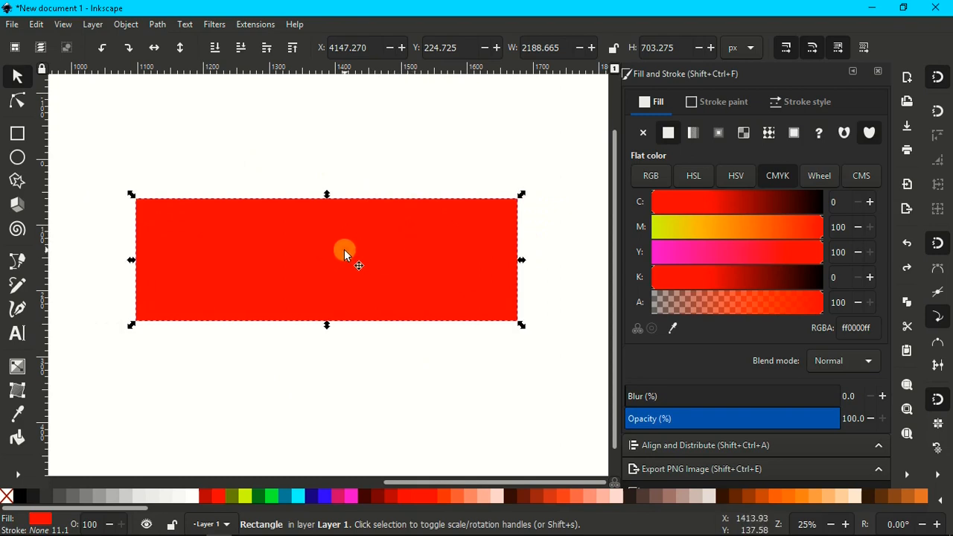
key(Delete)
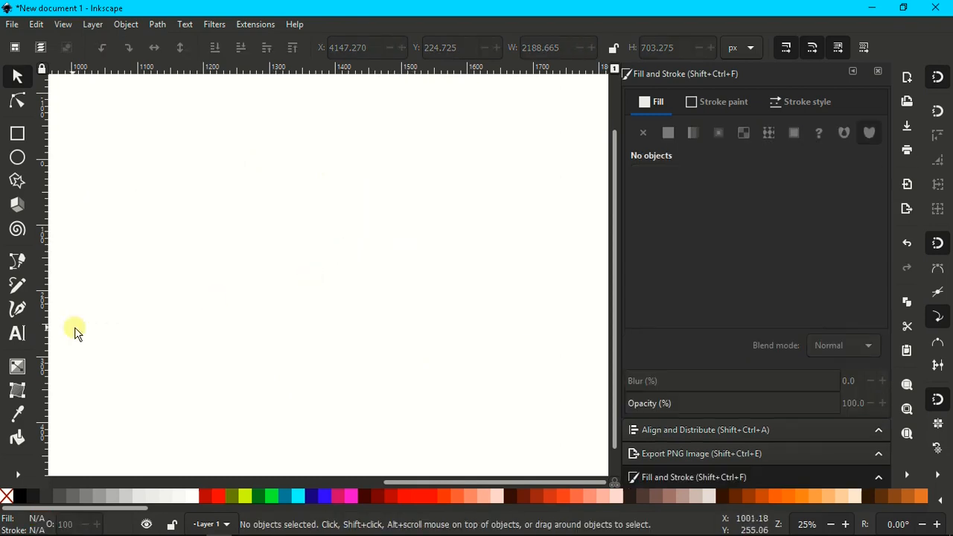
click(17, 334)
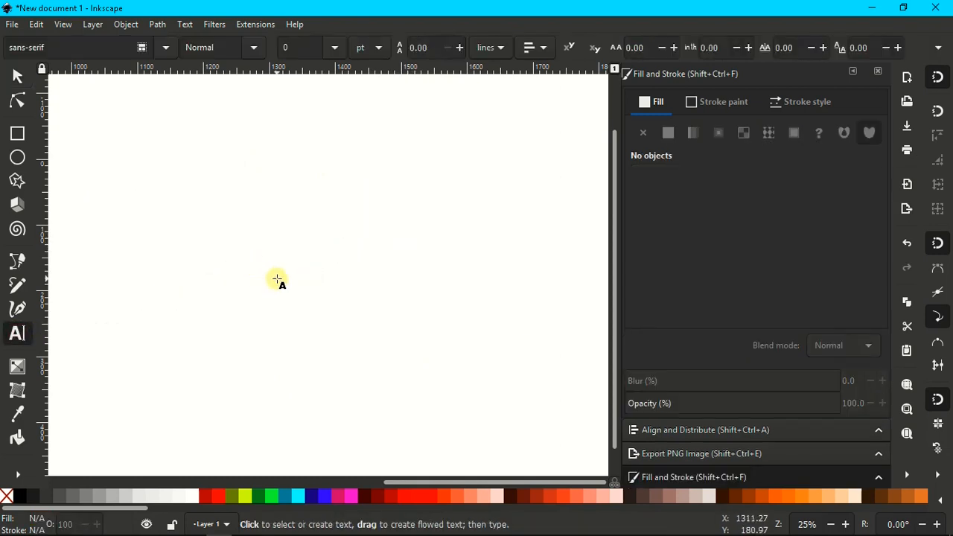
click(277, 278)
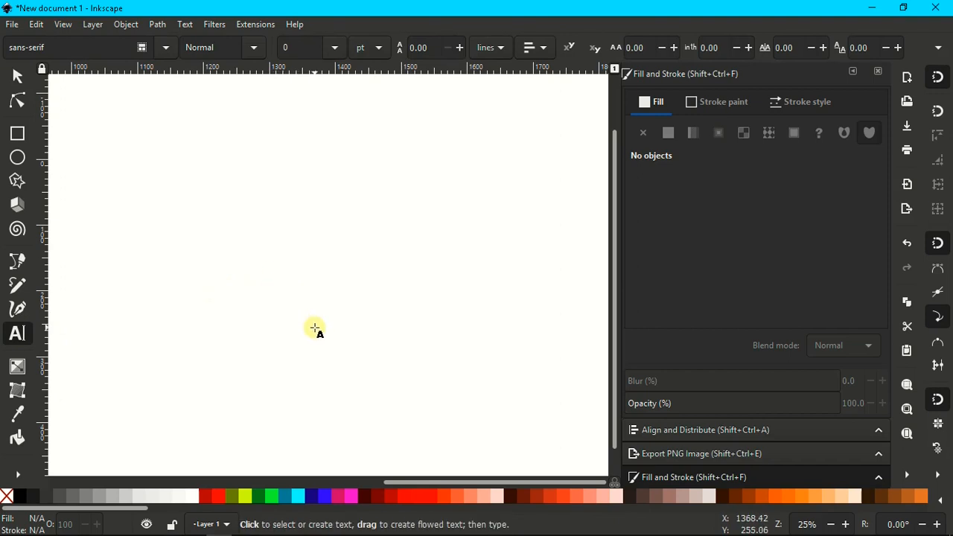
text(text)
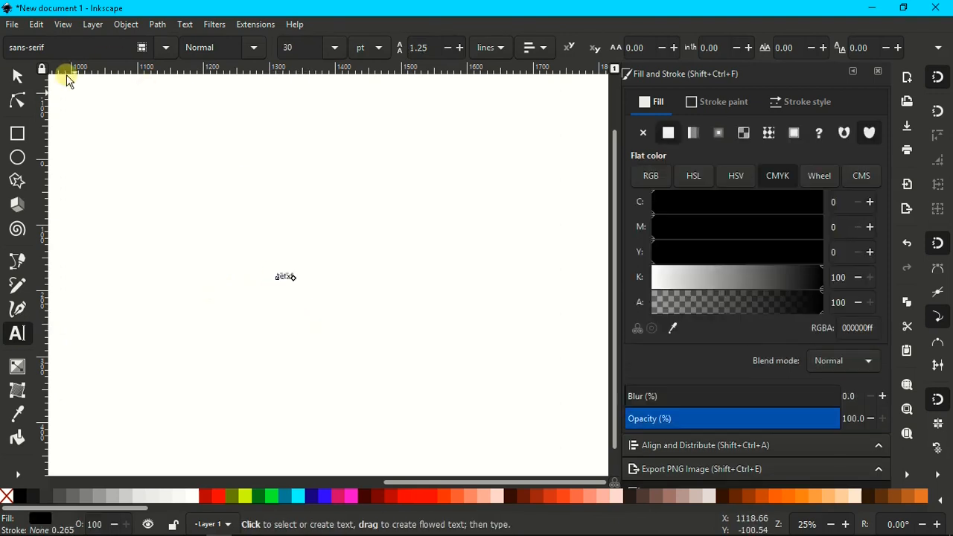
Step: Scale the text up and stretch it to about 1565 by 1077 px
click(18, 76)
drag(298, 283, 422, 365)
drag(396, 260, 419, 261)
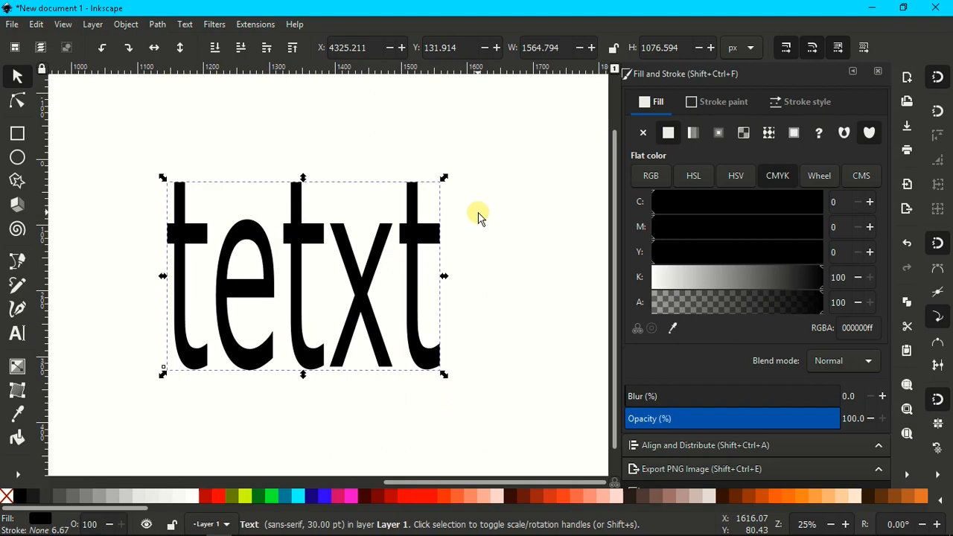
Step: Shift the text's rotation centre slightly right, move it above the letter e, and rotate the text slightly counterclockwise around it
click(411, 233)
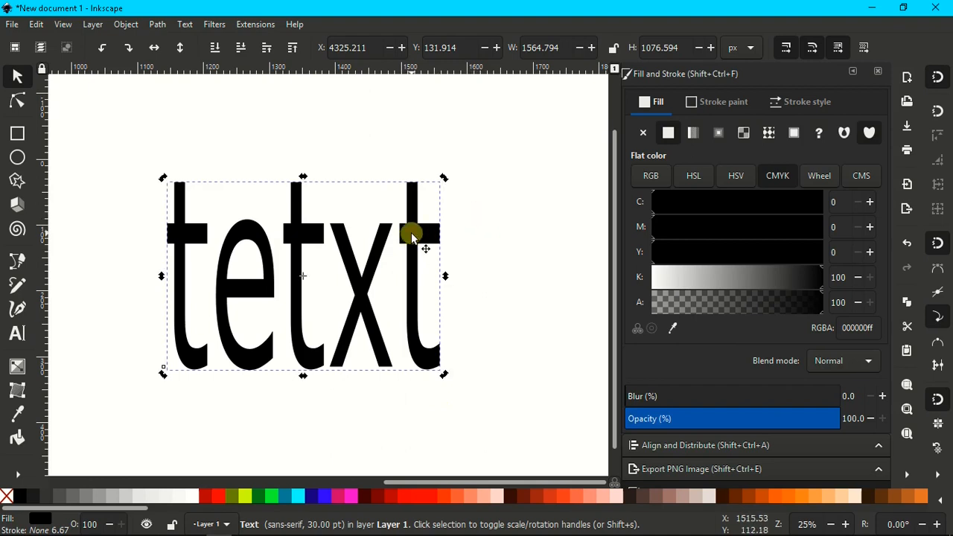
drag(298, 276, 315, 276)
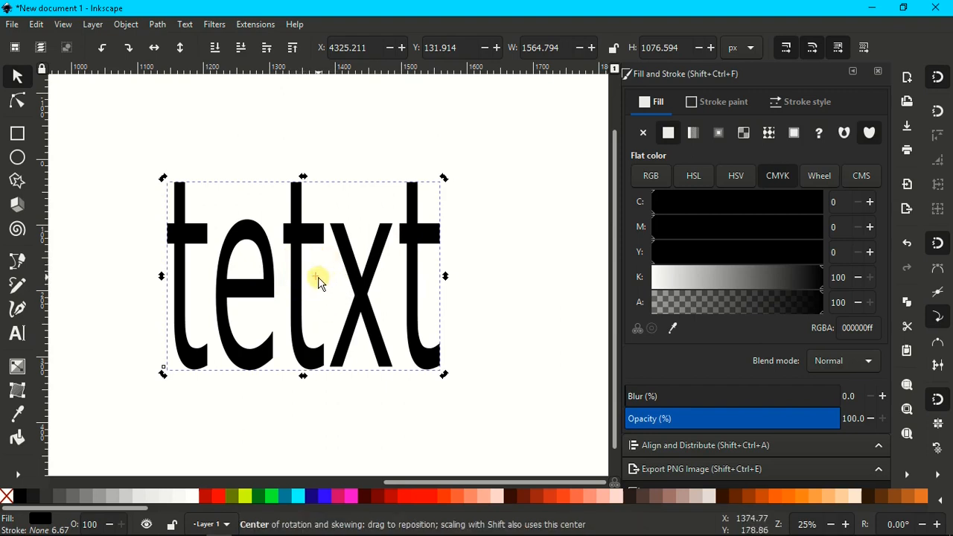
mouse_move(315, 277)
mouse_down()
mouse_move(379, 219)
mouse_move(266, 187)
mouse_move(231, 316)
mouse_move(340, 321)
mouse_move(329, 237)
mouse_move(245, 192)
mouse_move(228, 193)
mouse_up()
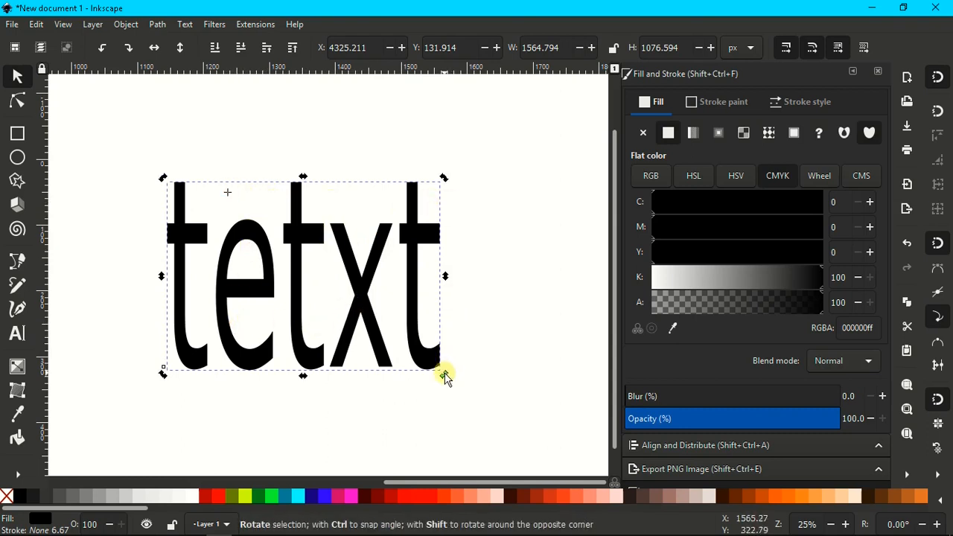
drag(443, 375, 428, 353)
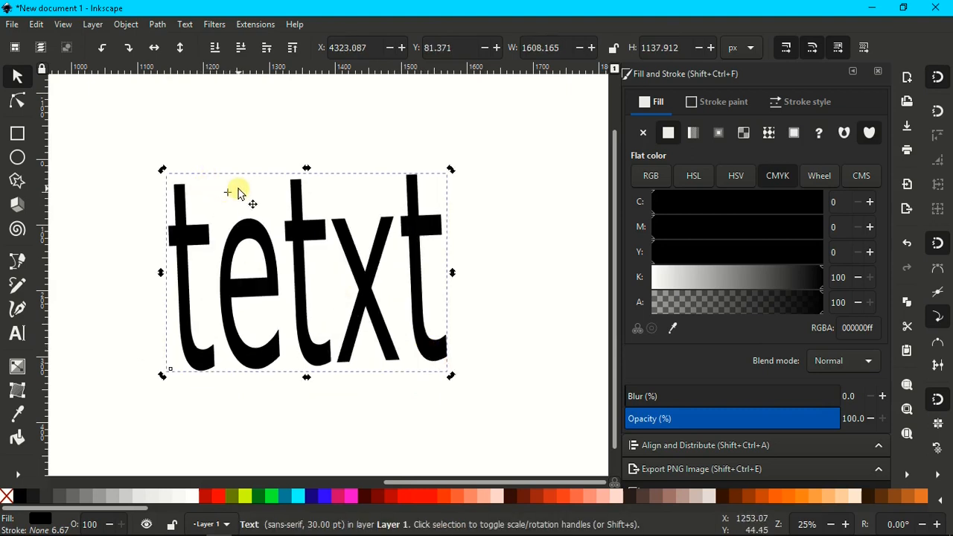
Step: Return the rotation centre to the middle of the text, try rotating around it, and undo back to the unrotated text
drag(230, 193, 312, 283)
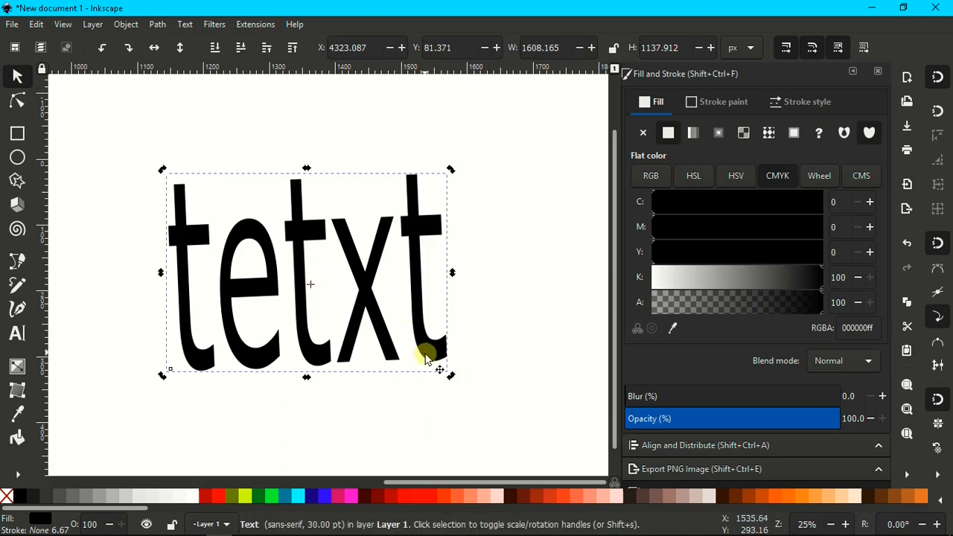
drag(446, 374, 437, 397)
key(ctrl+z)
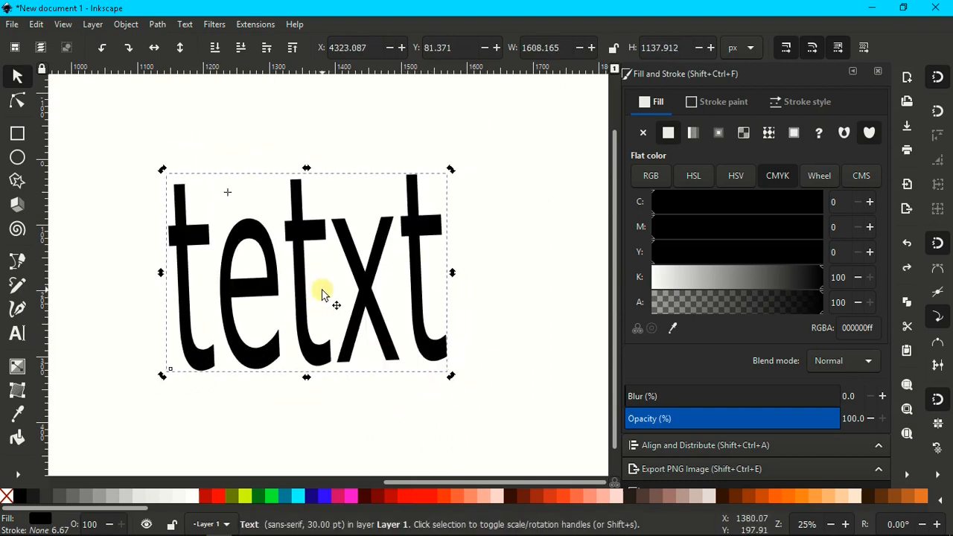
key(ctrl+z)
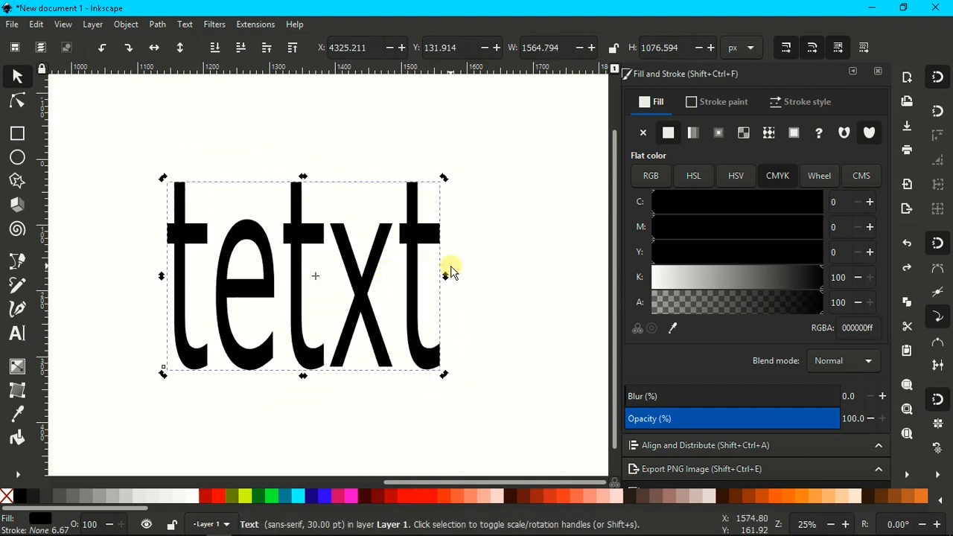
Step: Try skewing the text horizontally, undo that, and skew it vertically so its right side rises
drag(307, 181, 347, 206)
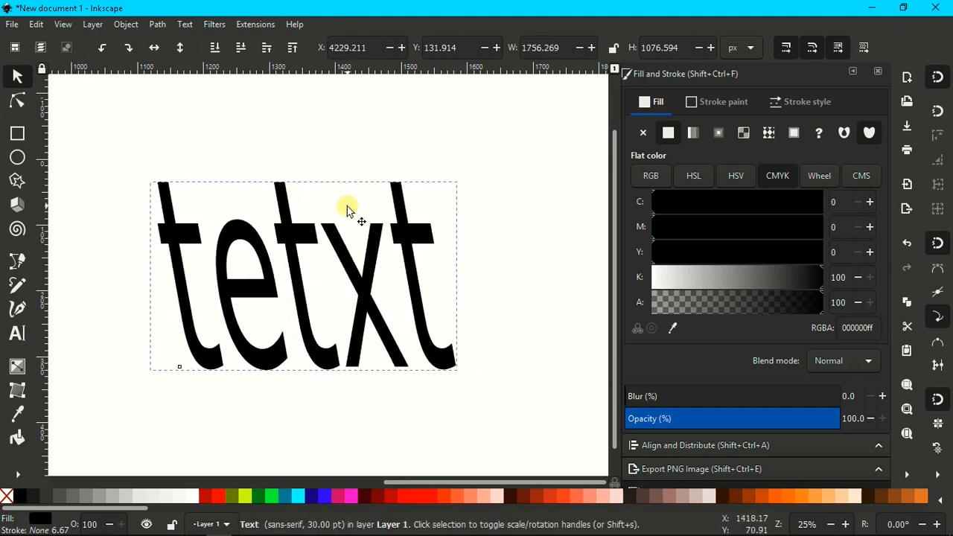
key(ctrl+z)
drag(445, 275, 442, 250)
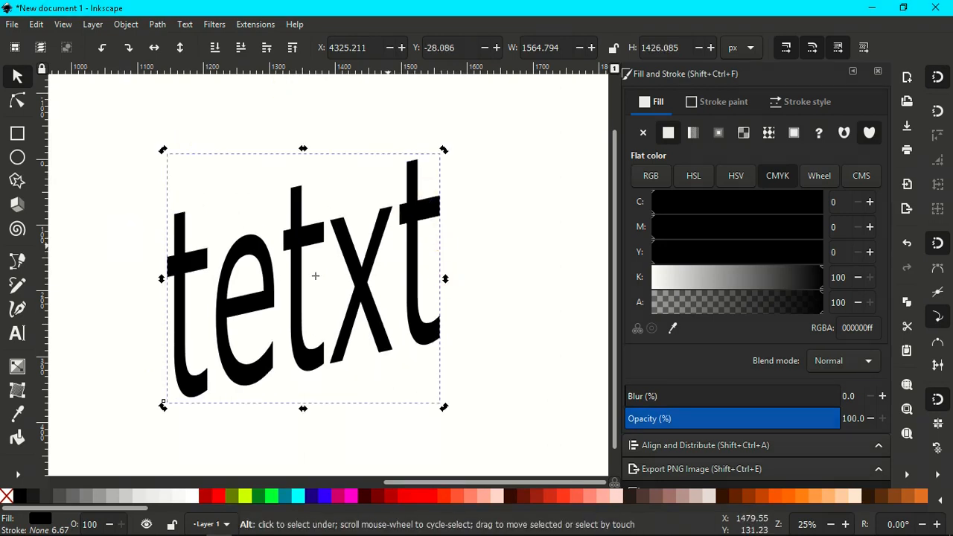